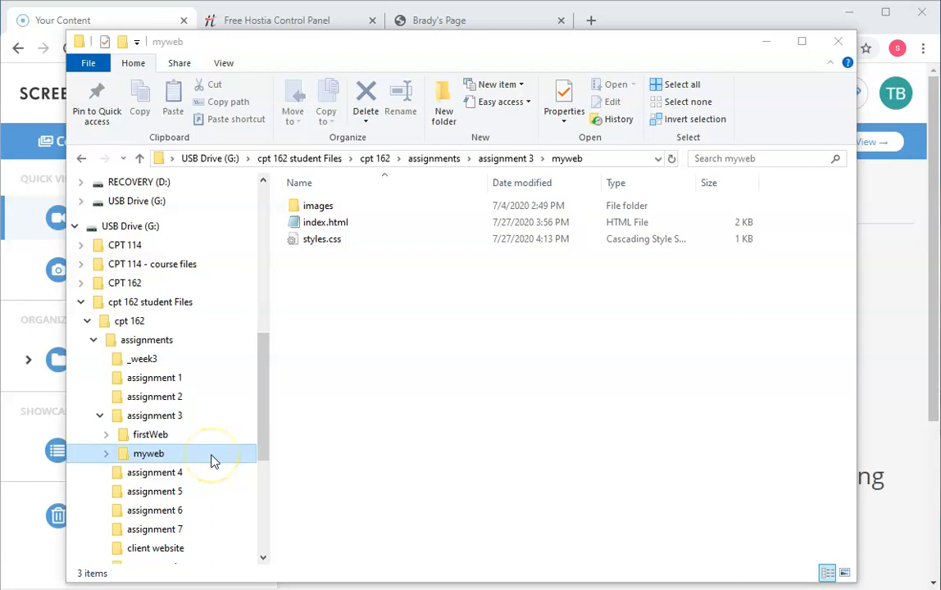
Step: Compress the assignment 3 folder inside assignments into a zip archive, keeping the suggested file name
click(163, 456)
click(156, 341)
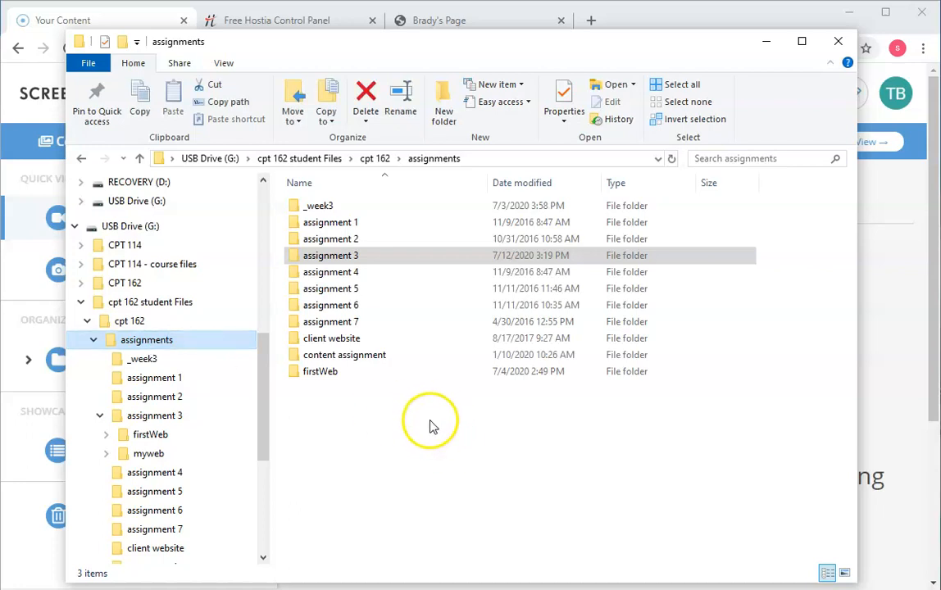
click(332, 258)
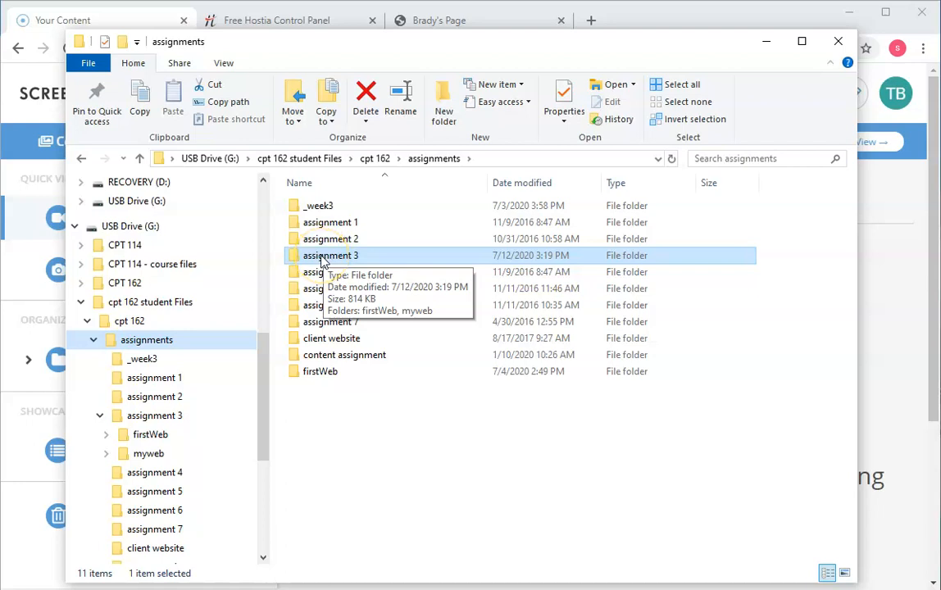
click(321, 259)
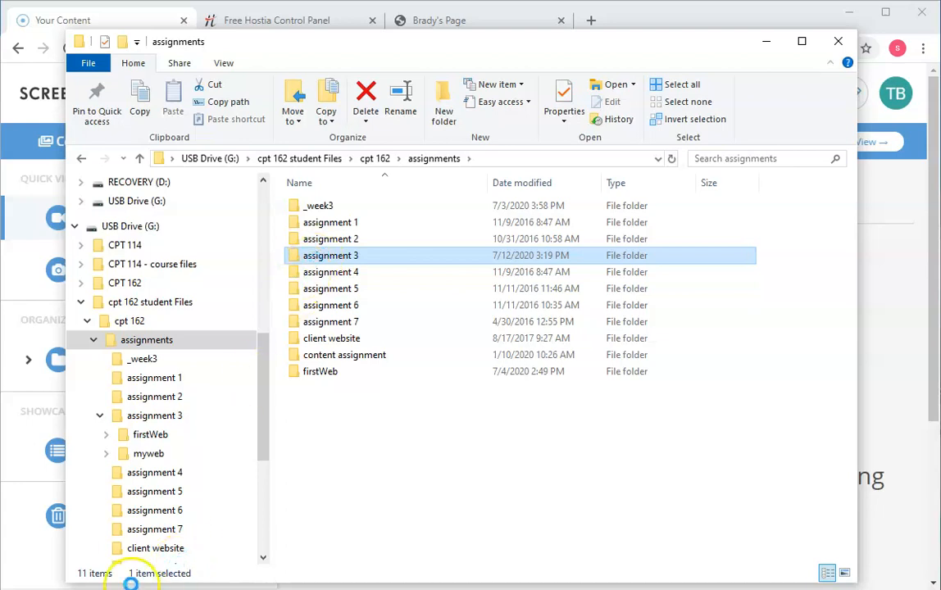
right_click(323, 257)
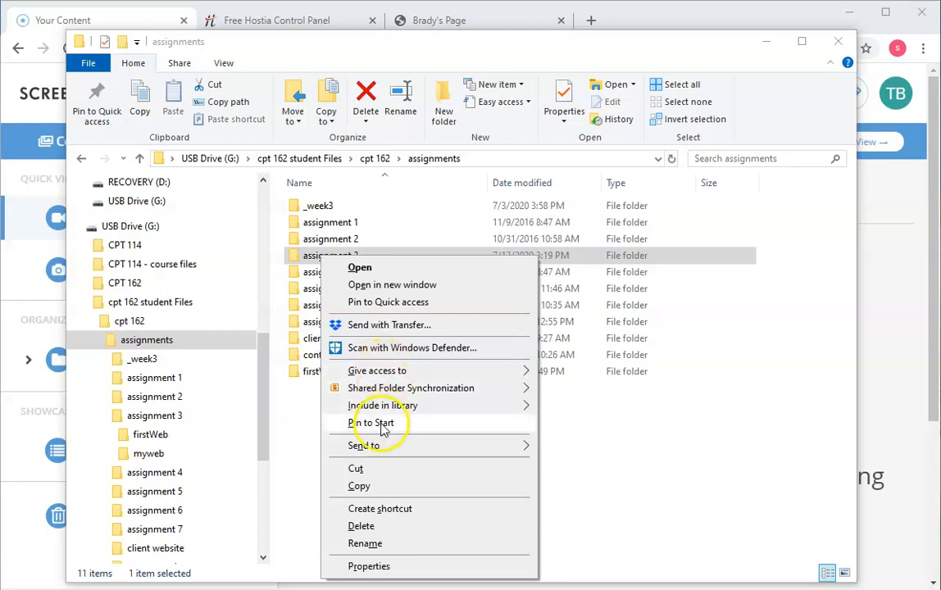
mouse_move(366, 450)
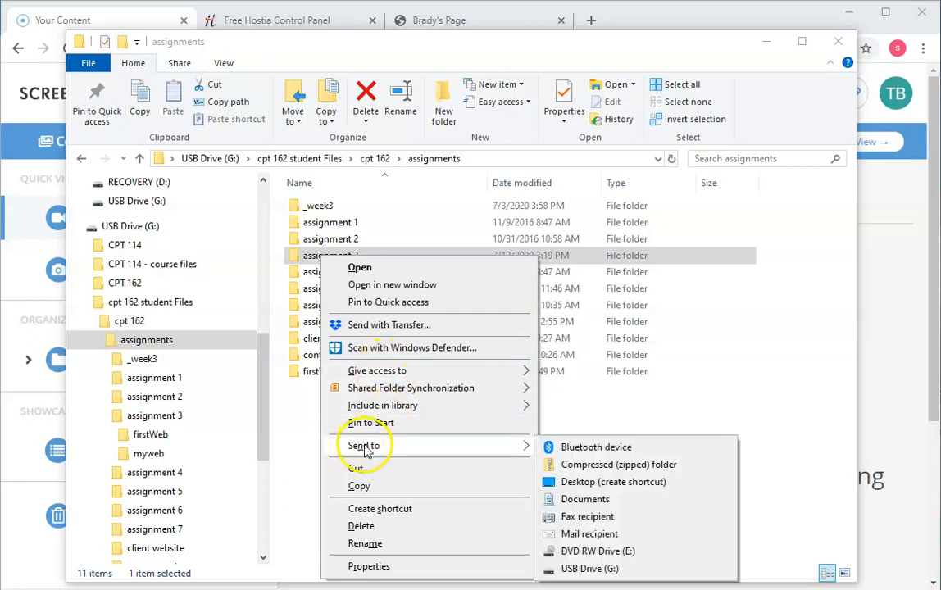
click(598, 465)
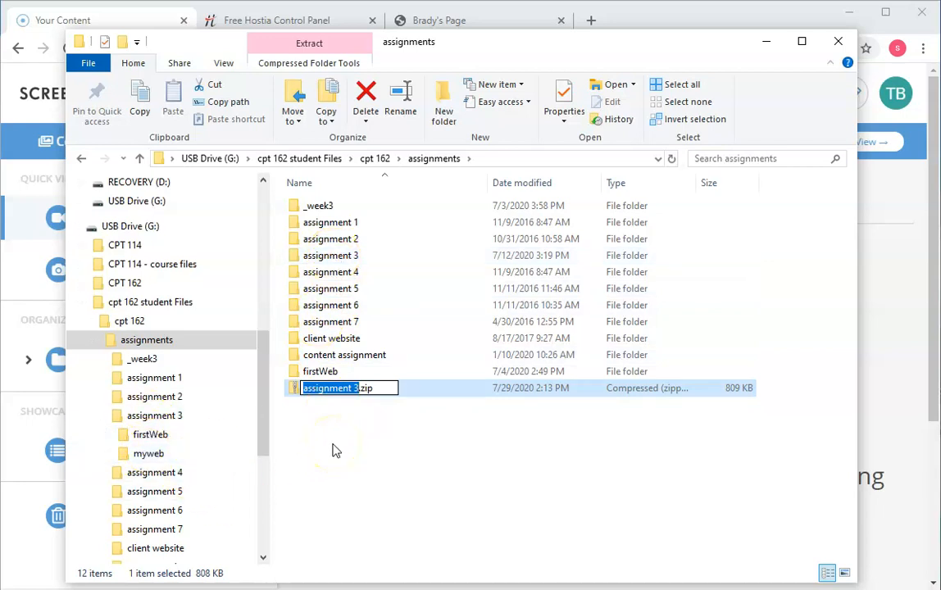
key(Return)
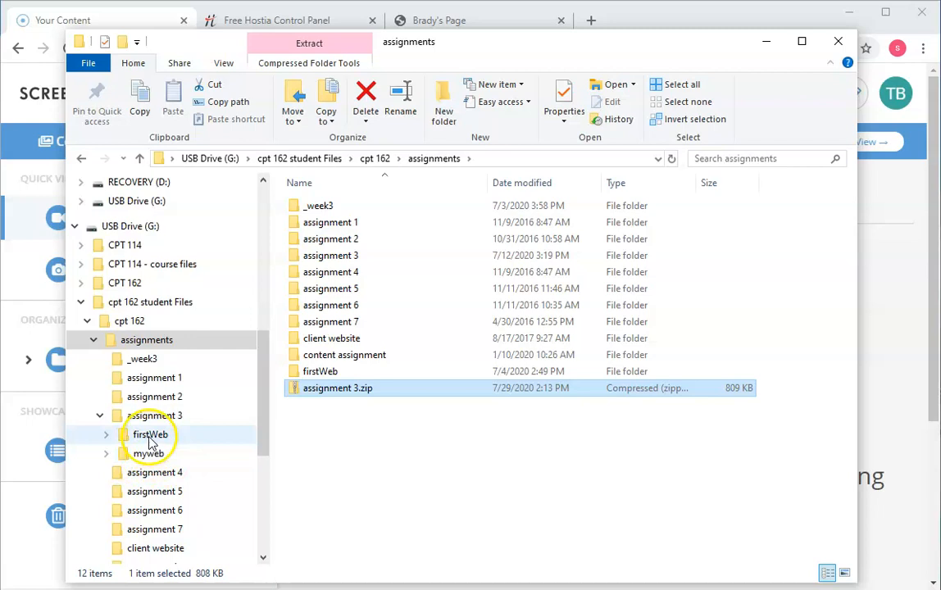
Step: Open the myweb folder under assignment 3 and switch to Chrome to view its local index.html page
click(107, 453)
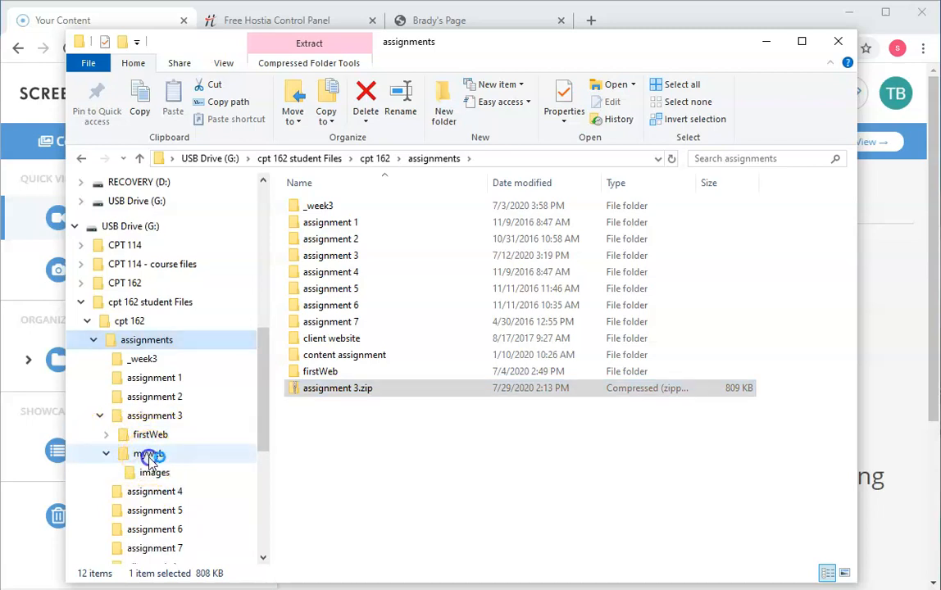
click(149, 455)
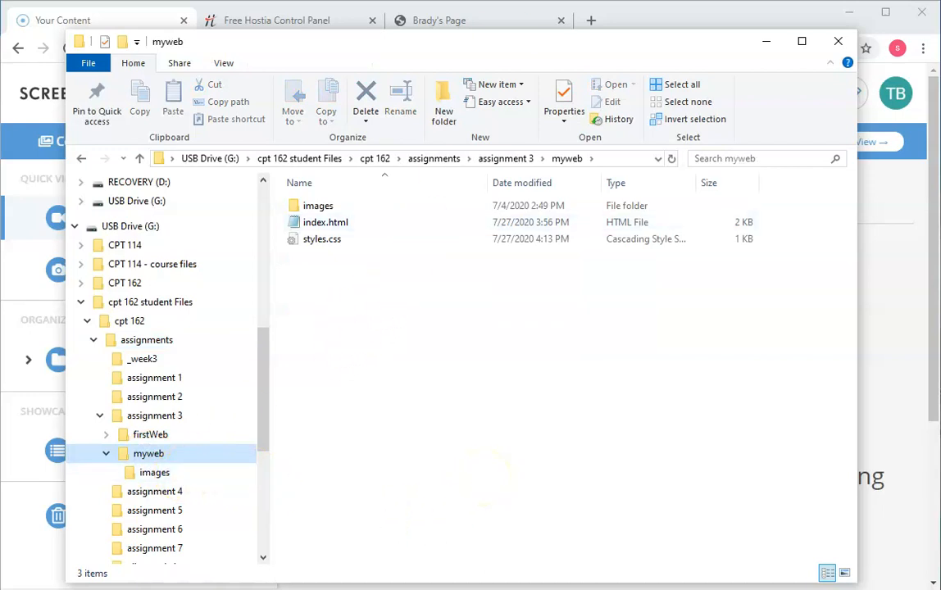
drag(480, 45, 422, 79)
click(458, 22)
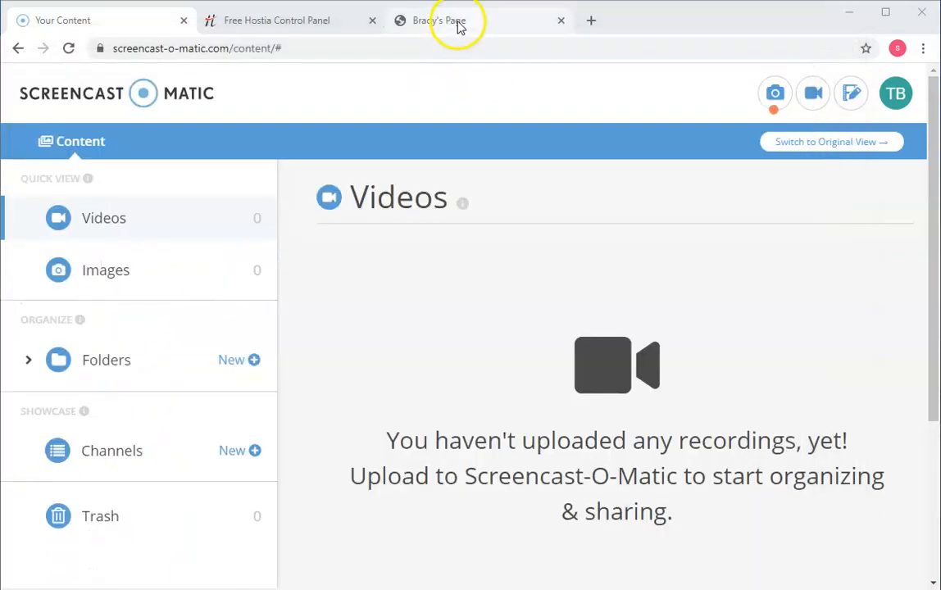
click(458, 24)
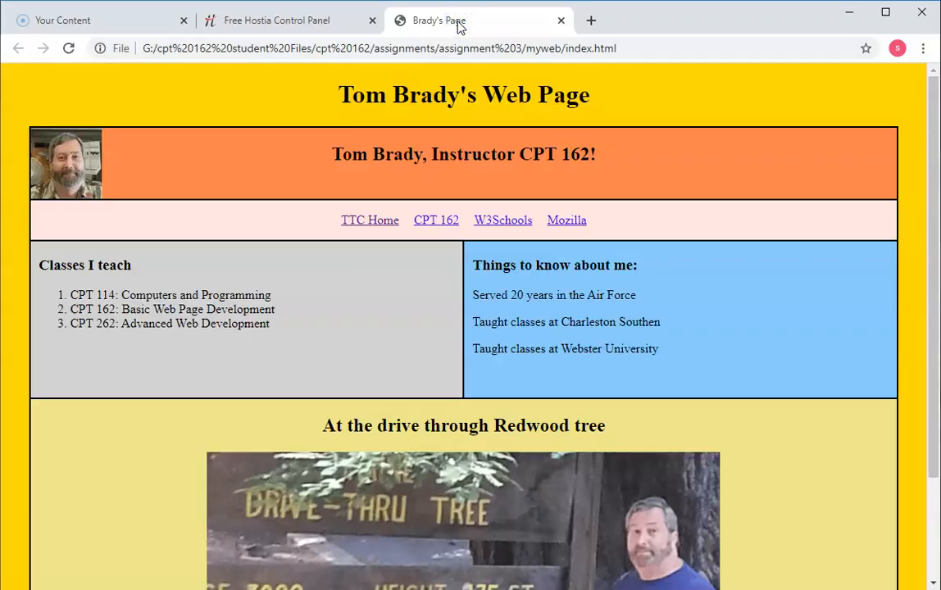
Step: Open the Hosted Domains page in the Freehostia control panel and expand the hosted domain to list its subdomains
click(261, 28)
click(296, 23)
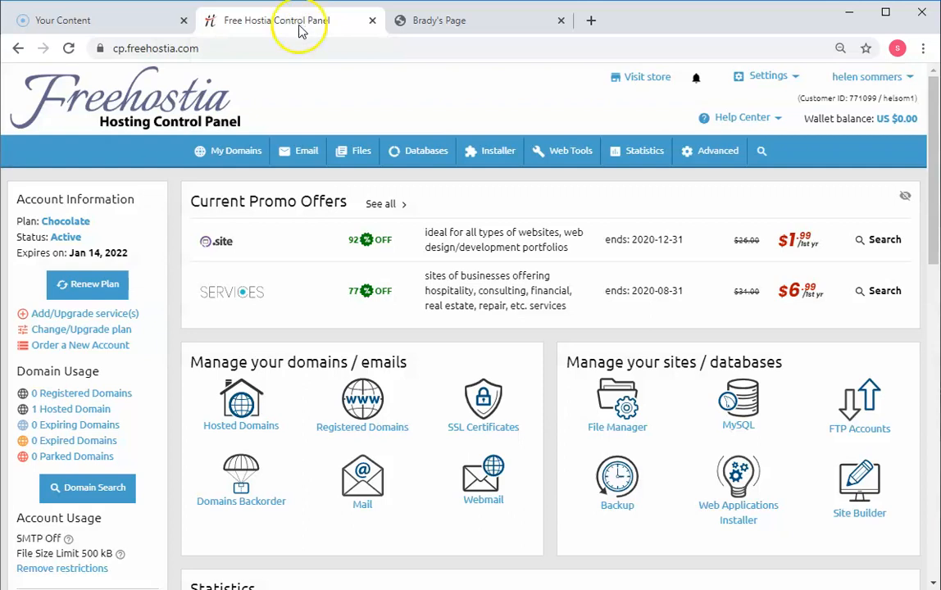
click(241, 413)
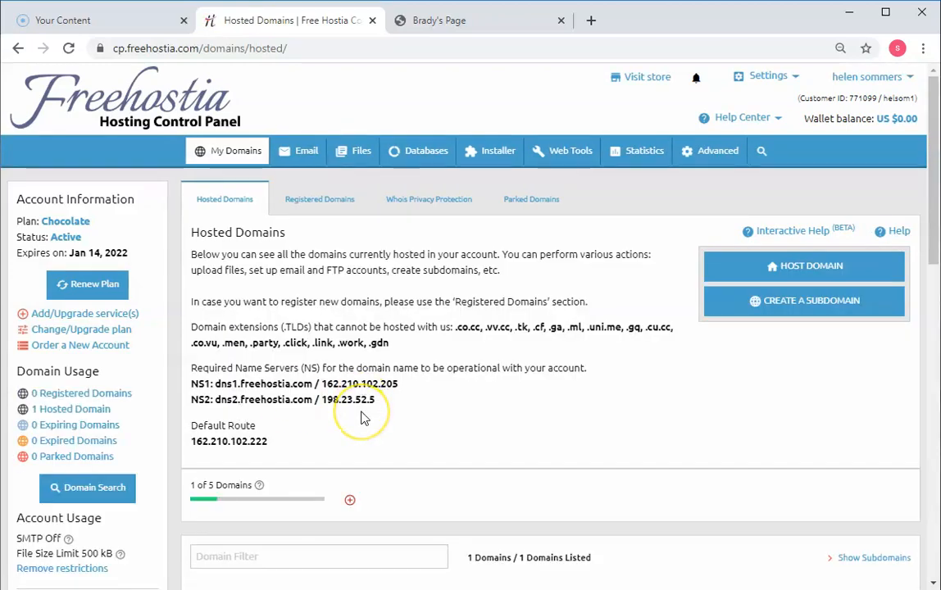
scroll(364, 419, down, 2)
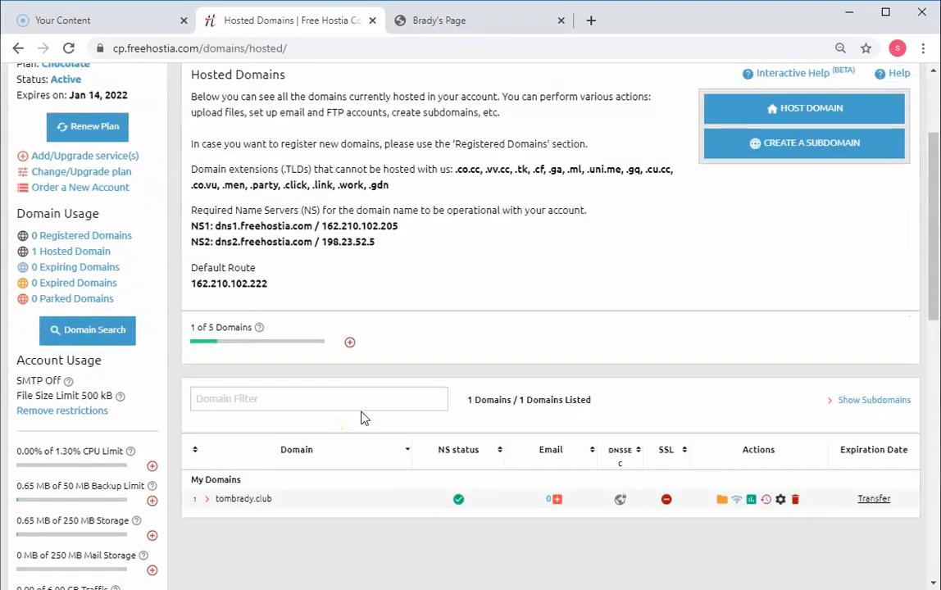
click(206, 499)
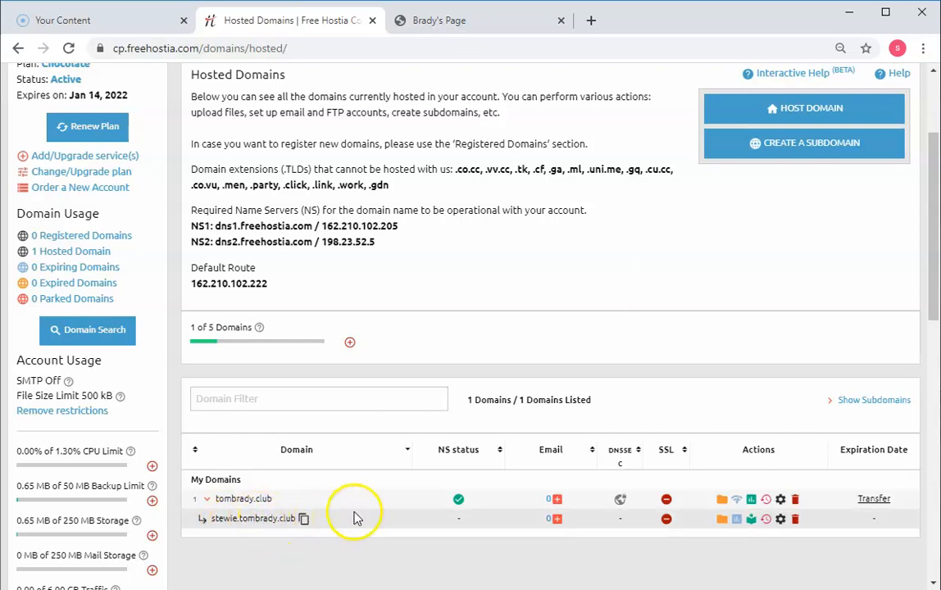
Step: Create a subdomain named assignment3 under the hosted domain and expand the domain's subdomain list
click(810, 145)
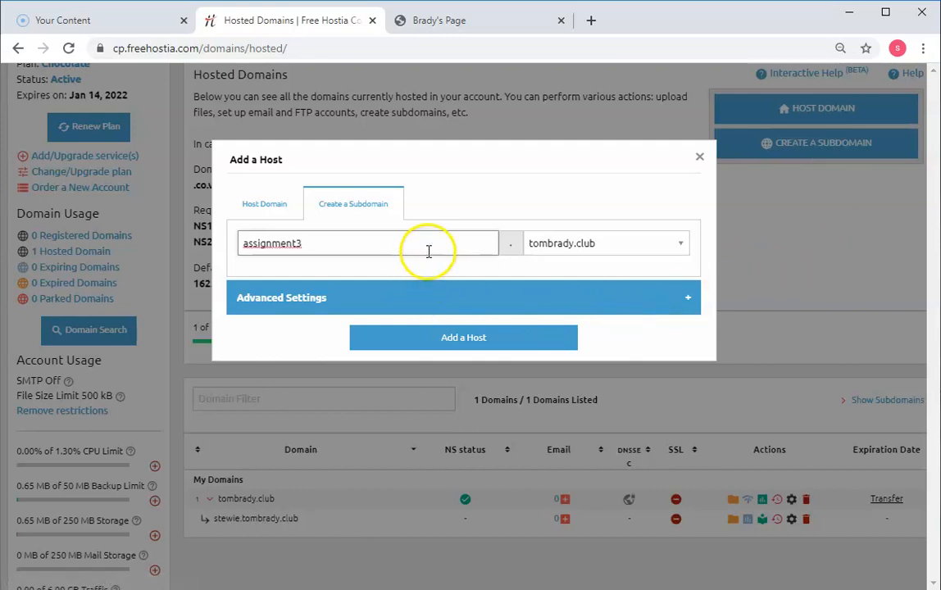
click(463, 348)
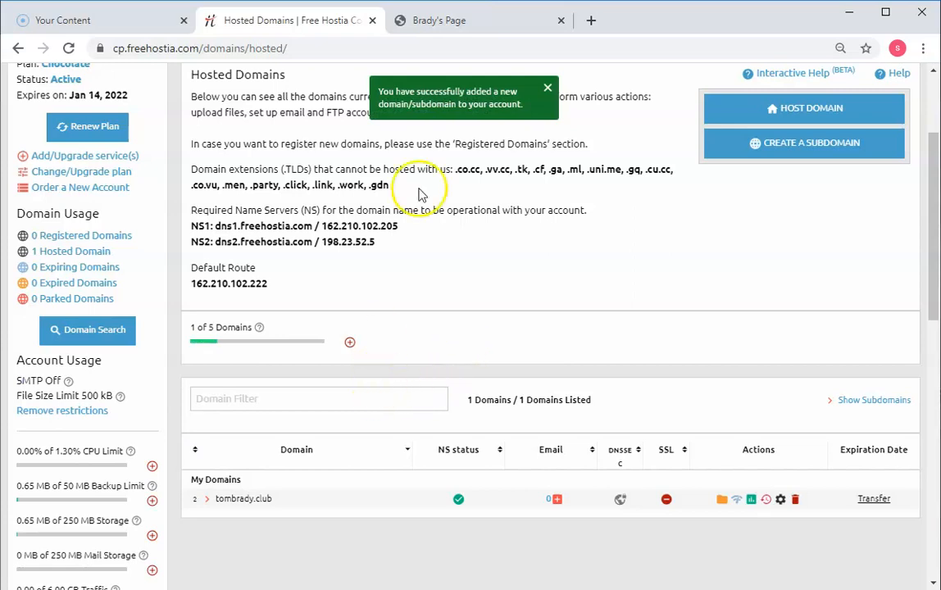
scroll(420, 328, down, 3)
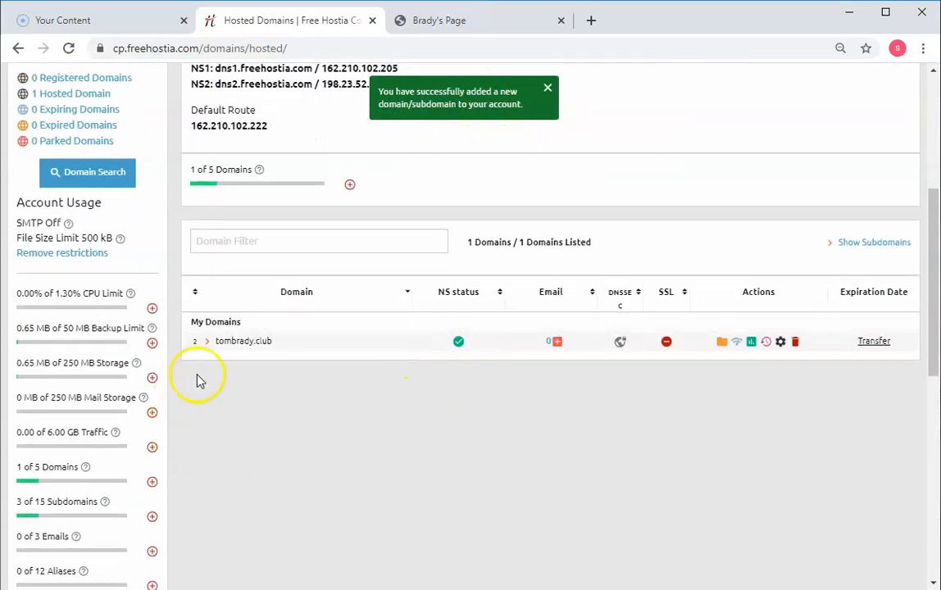
click(206, 341)
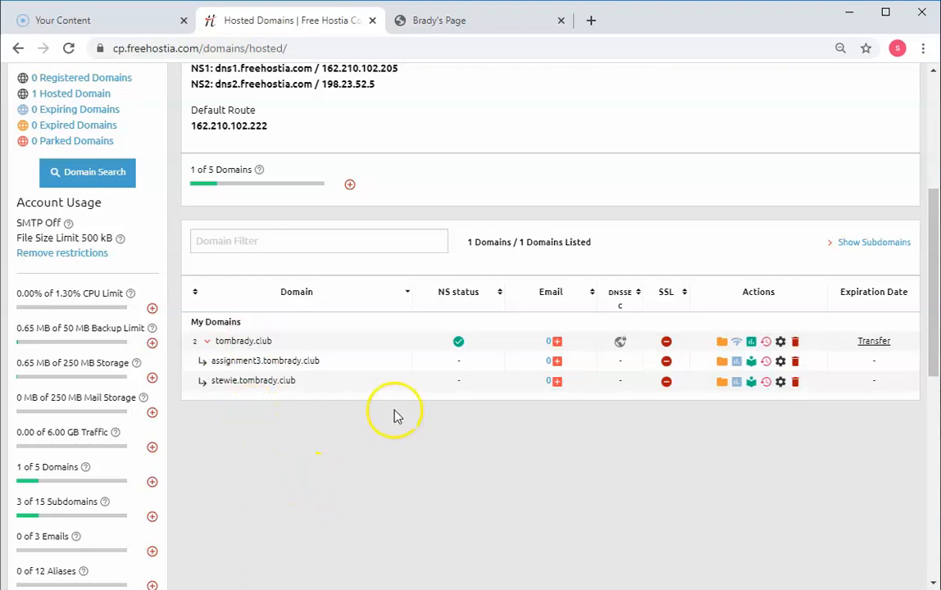
Step: Open the assignment3 subdomain's folder in the Freehostia File Manager
scroll(403, 361, up, 5)
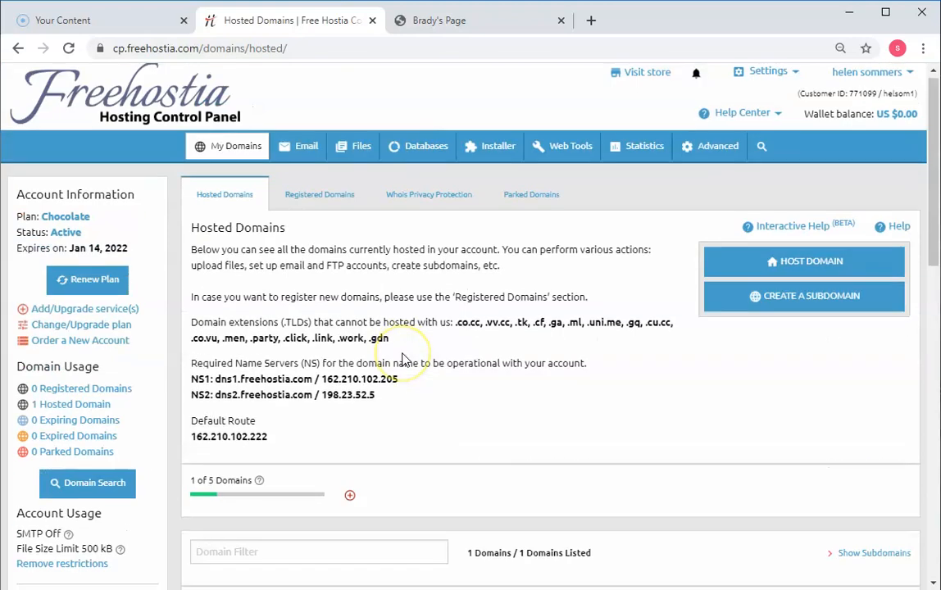
click(359, 149)
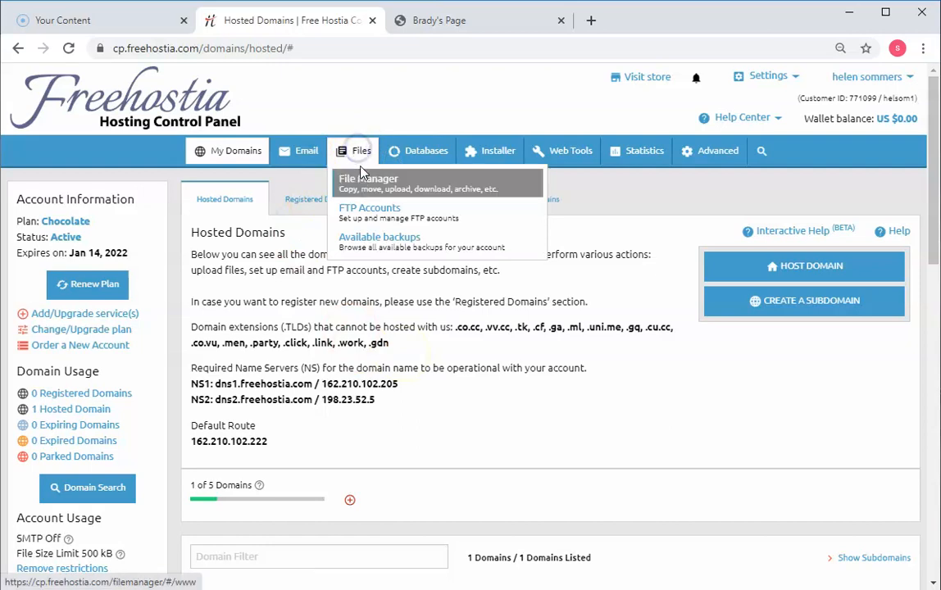
click(363, 186)
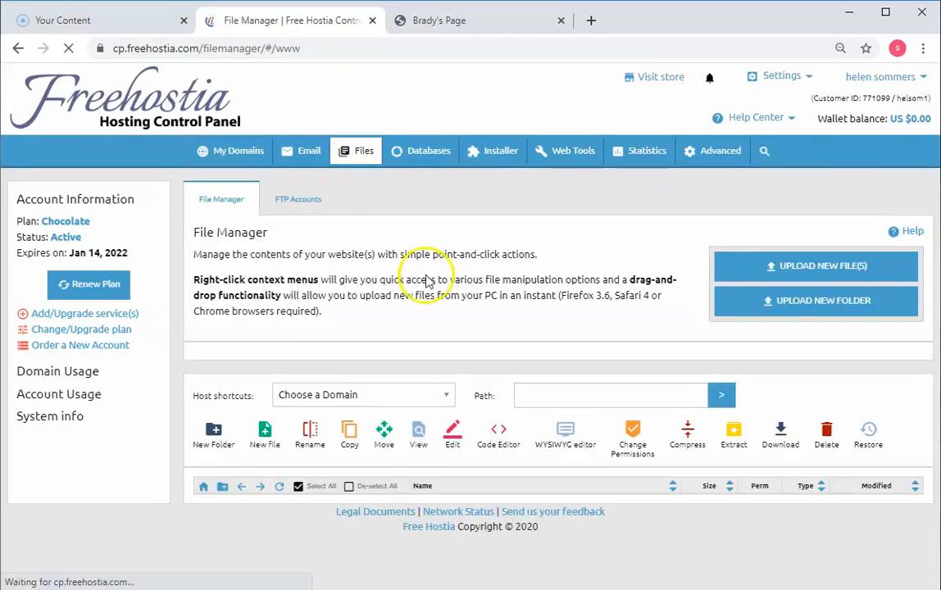
scroll(502, 320, down, 3)
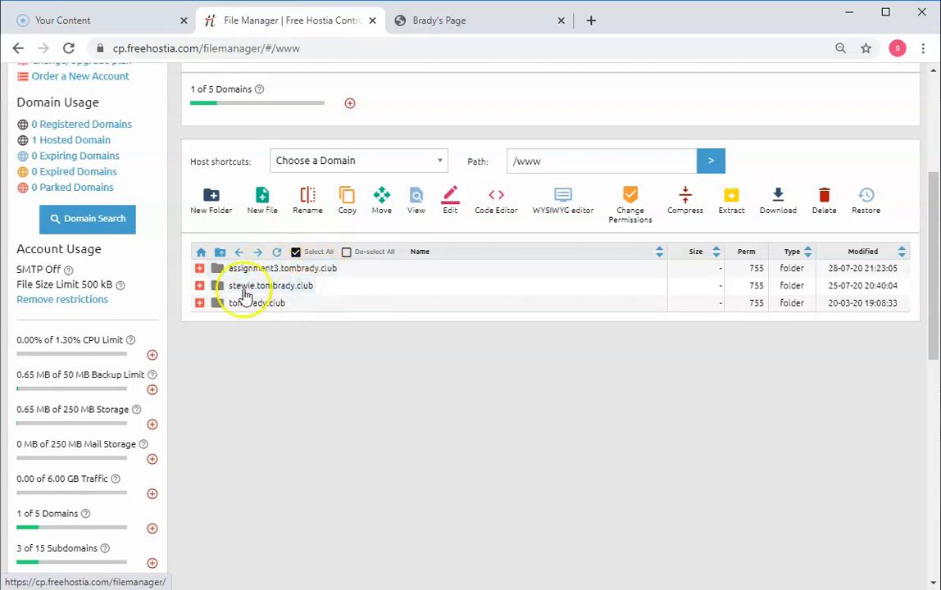
double_click(307, 271)
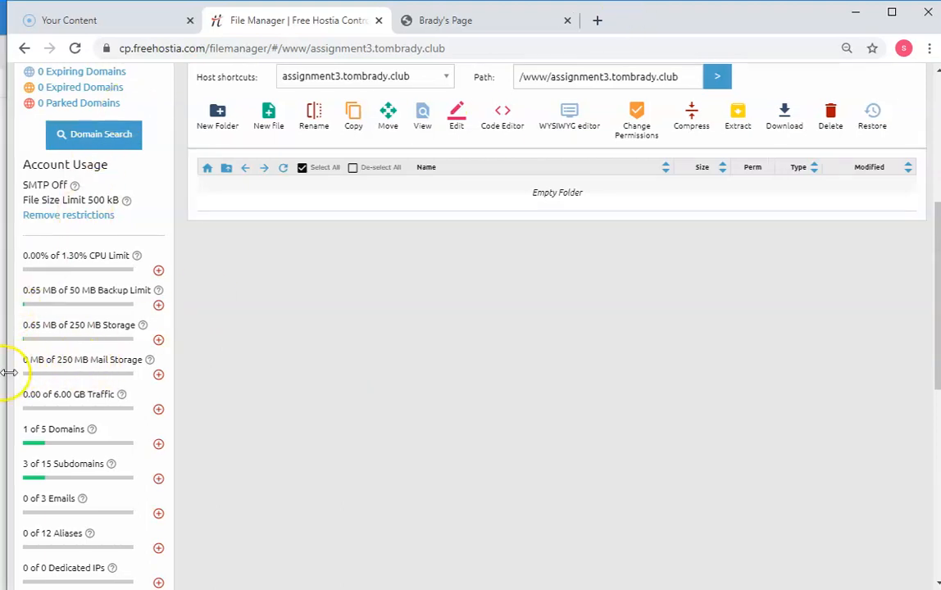
Step: Resize and arrange the Chrome and File Explorer windows so the myweb files sit beside the File Manager's file list
drag(6, 373, 261, 374)
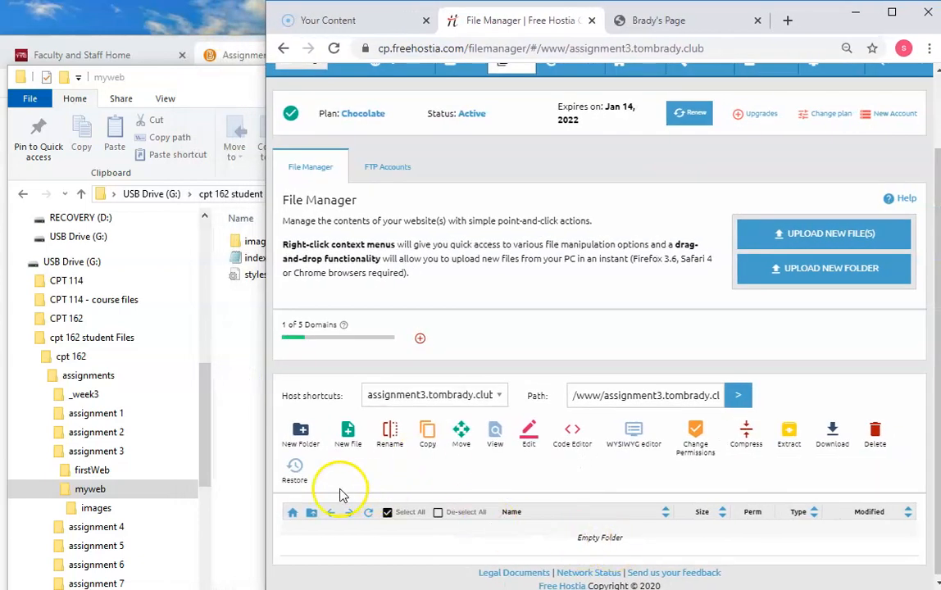
drag(266, 502, 311, 501)
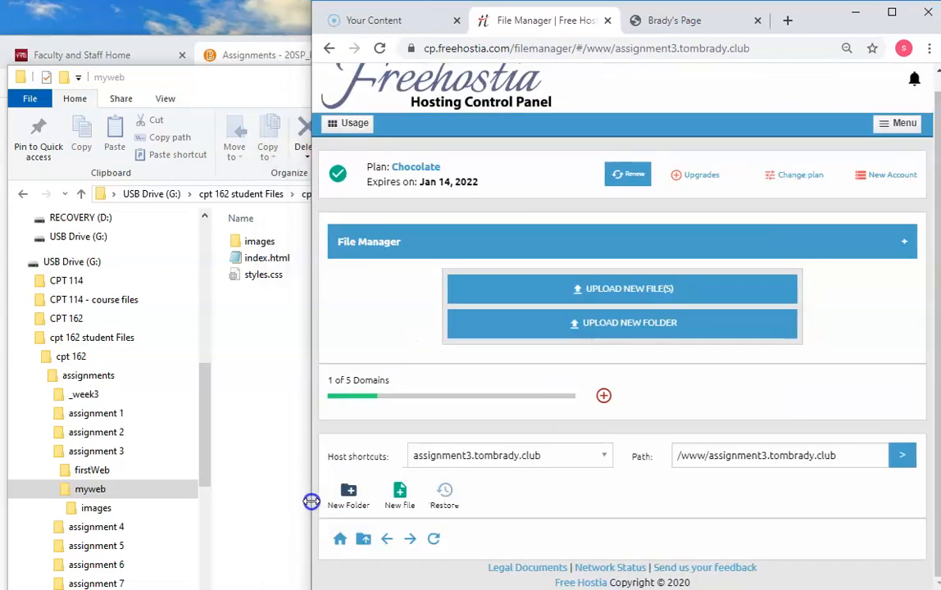
drag(311, 502, 242, 502)
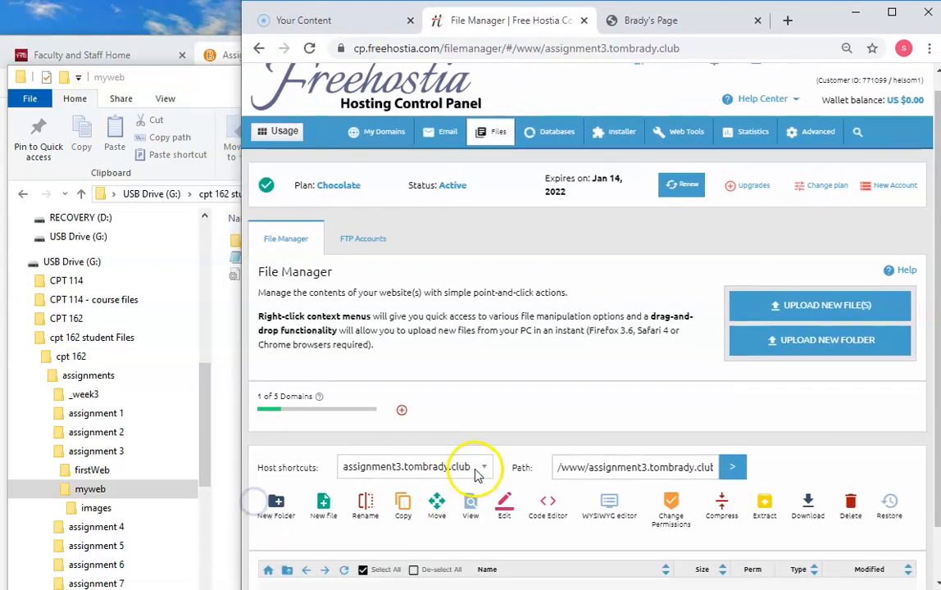
scroll(474, 475, down, 2)
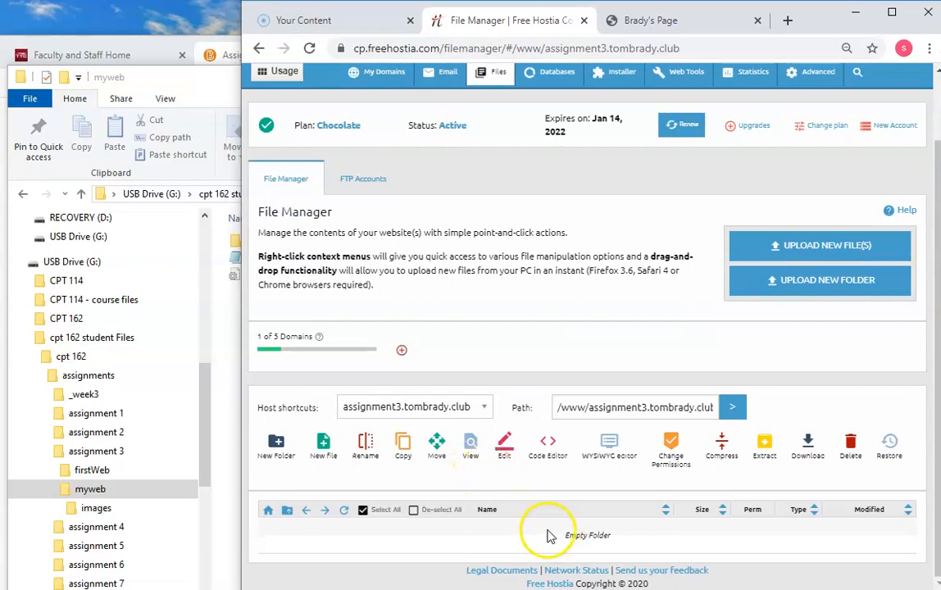
click(205, 375)
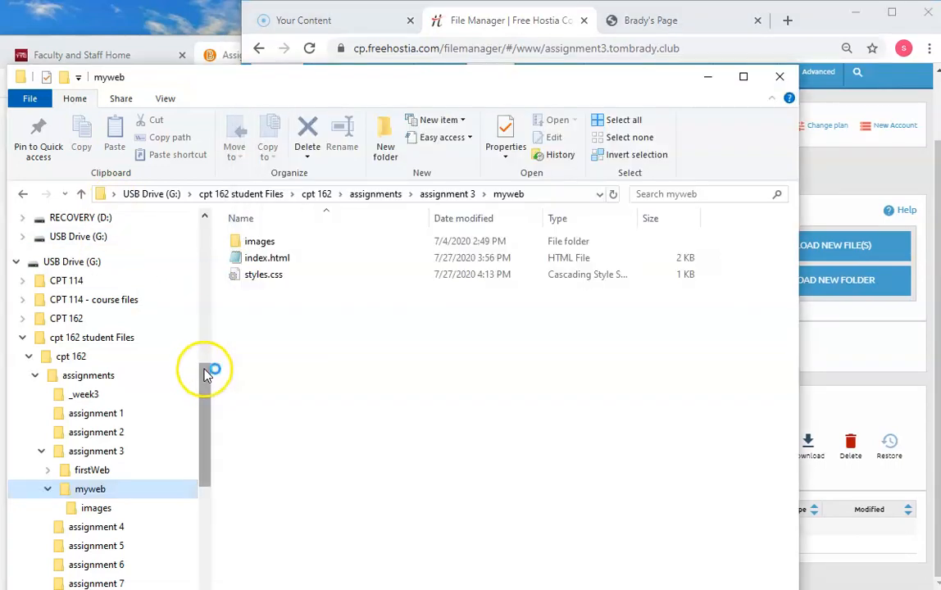
drag(343, 78, 307, 86)
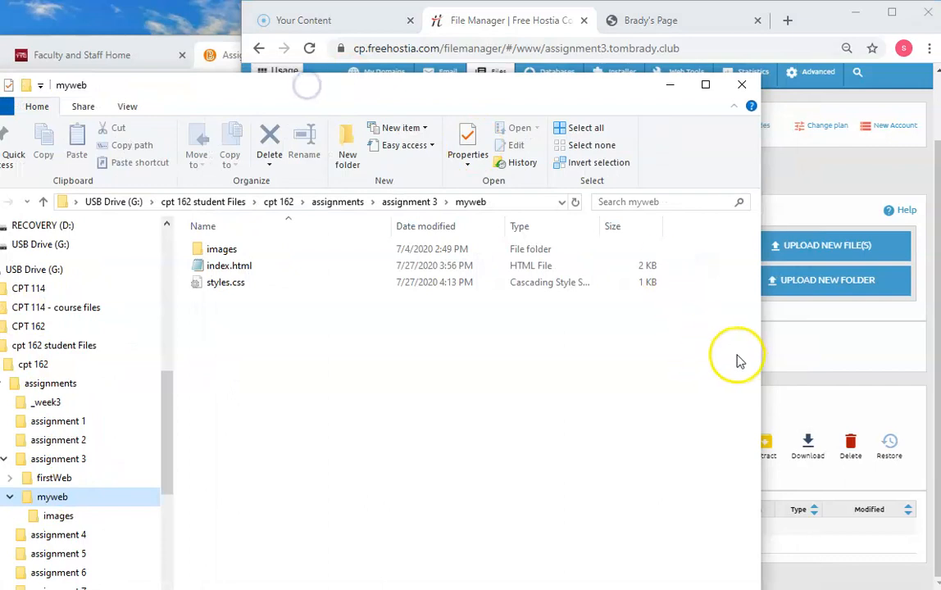
drag(763, 353, 326, 352)
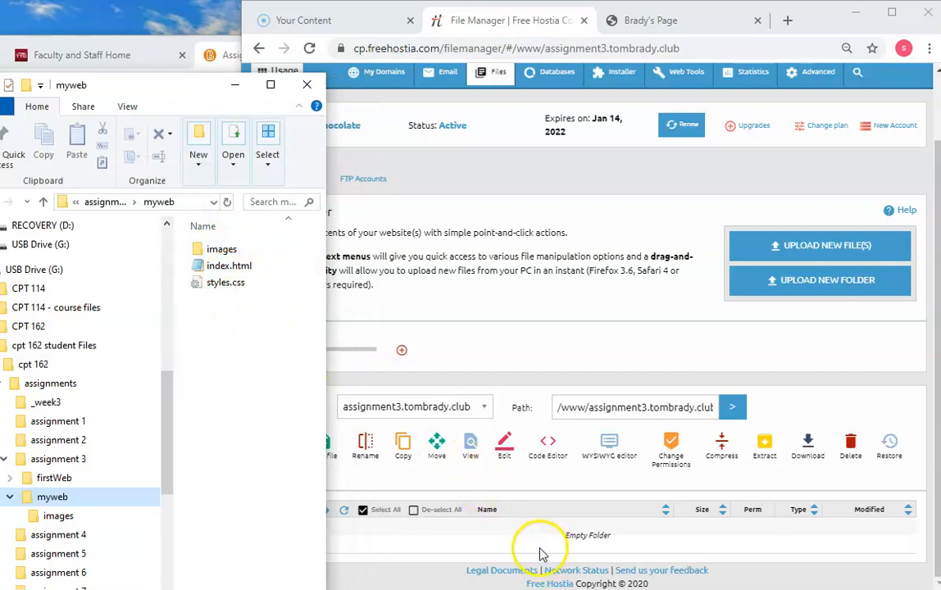
Step: Upload the images folder, index.html and styles.css from myweb into the assignment3 subdomain's folder
drag(220, 300, 221, 250)
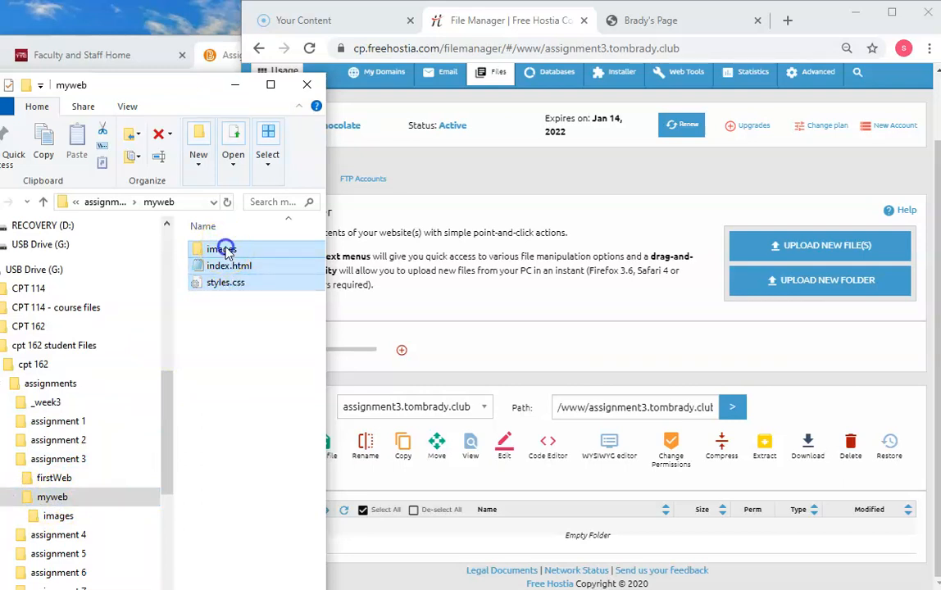
drag(232, 257, 547, 542)
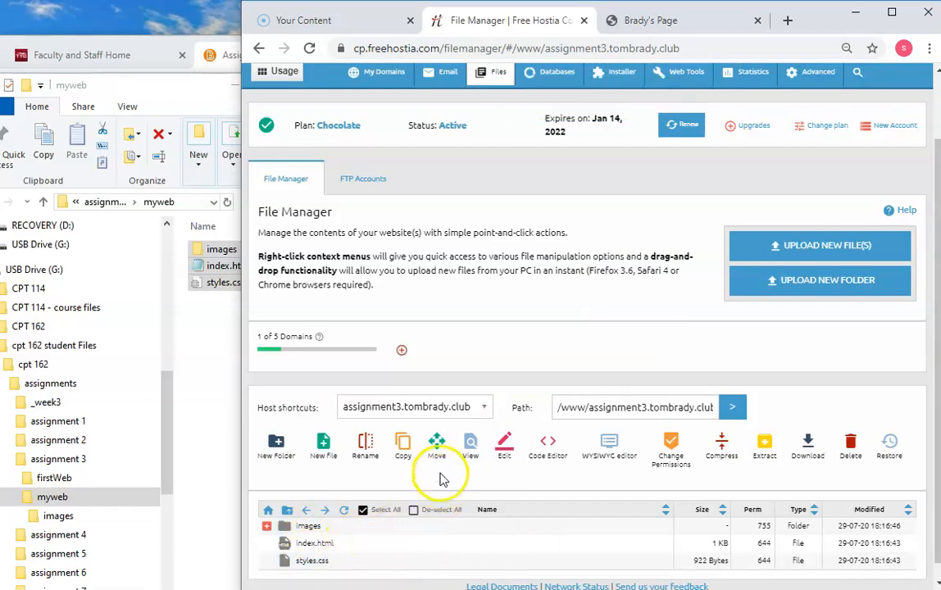
Step: Expand the hosted domain's subdomain list in Freehostia's hosted domains and copy the assignment3 subdomain's address
mouse_move(381, 75)
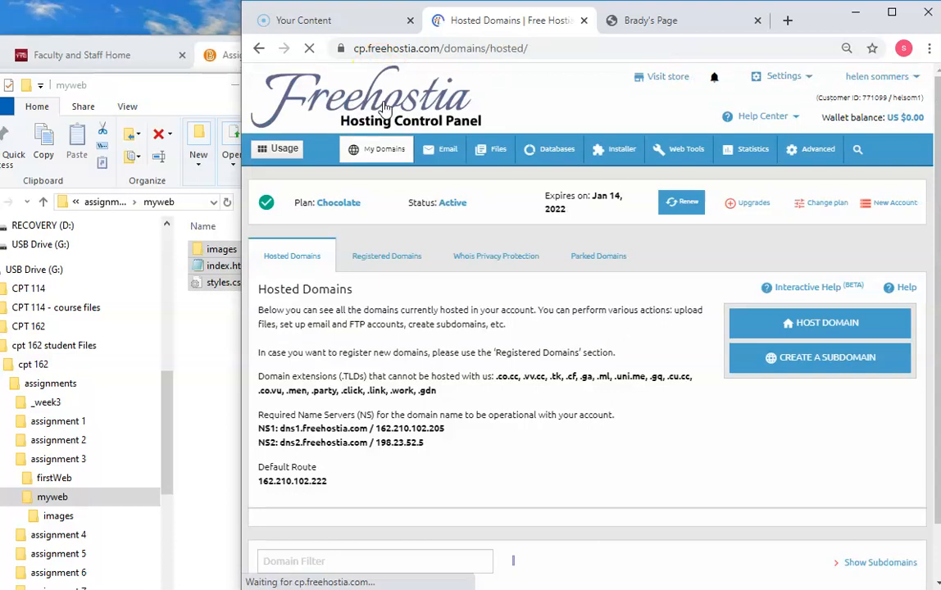
scroll(504, 392, down, 1)
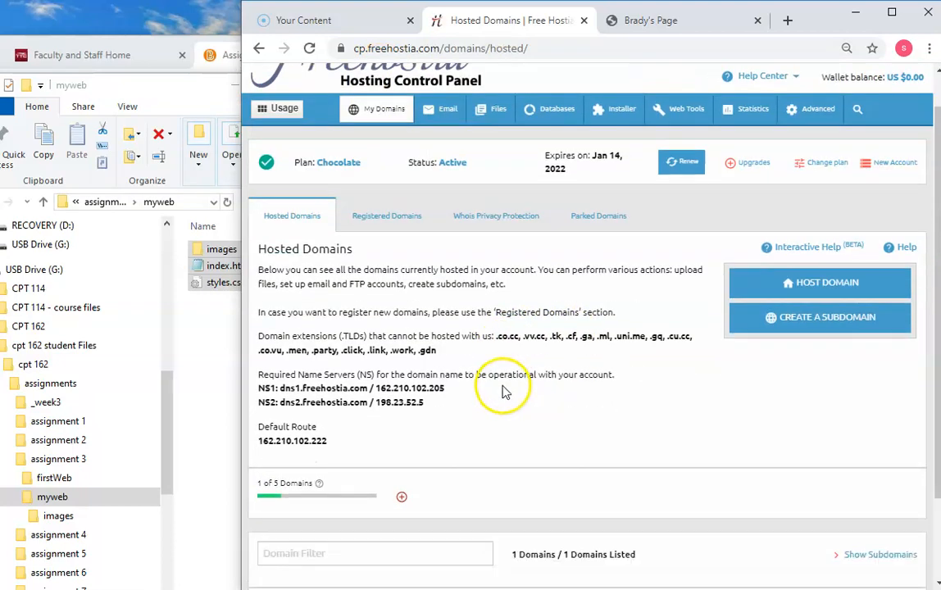
scroll(504, 392, down, 2)
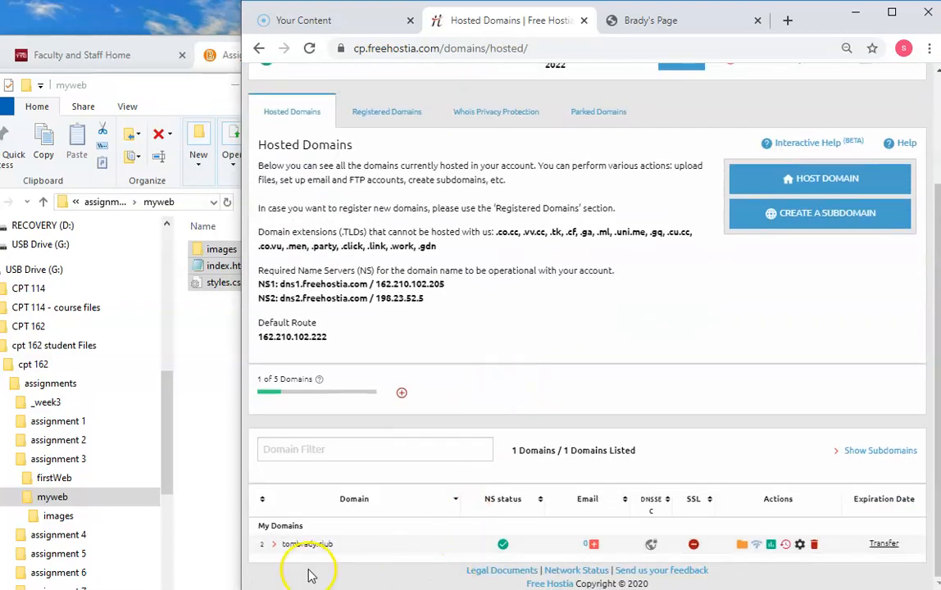
click(273, 544)
scroll(529, 531, down, 1)
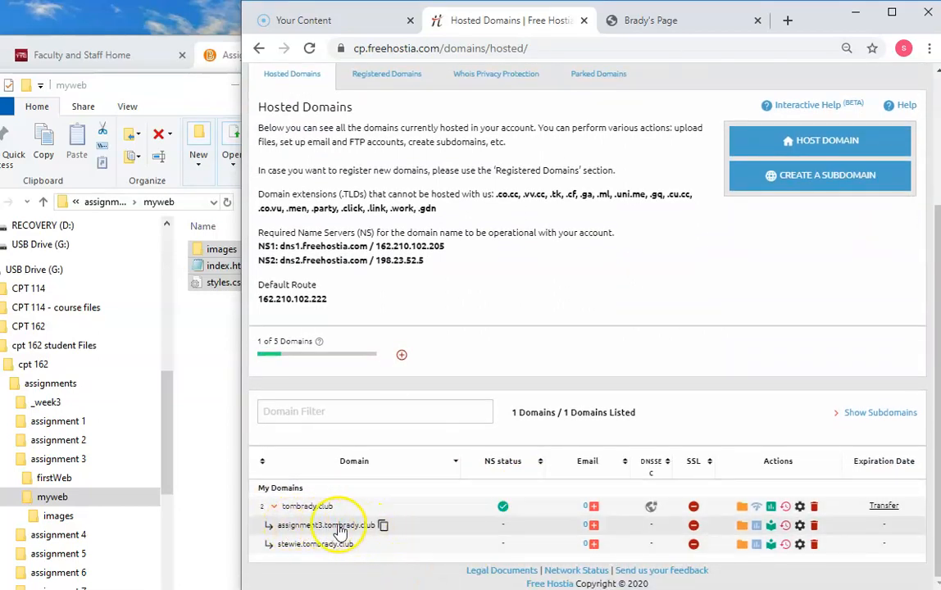
click(383, 527)
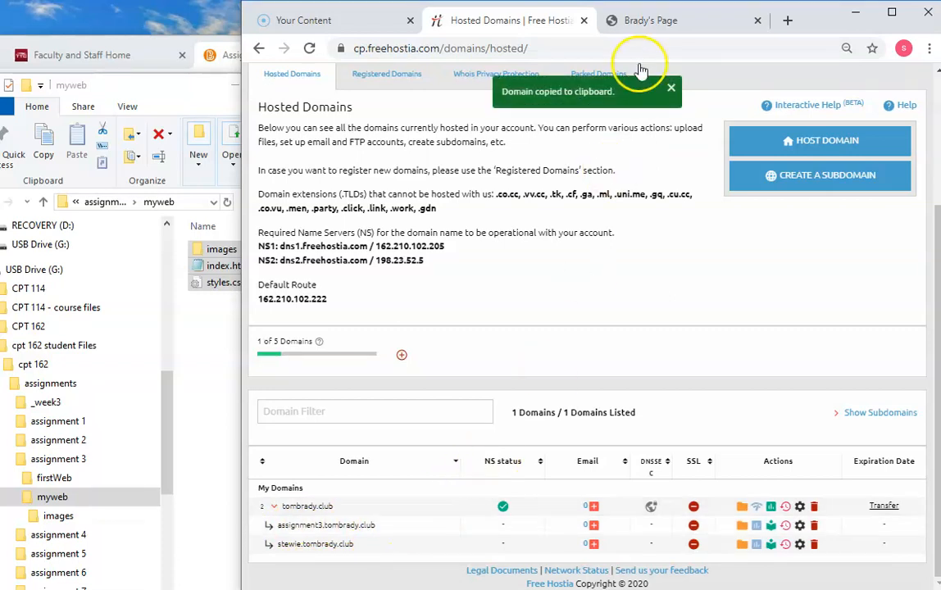
Step: Replace the local myweb page's address in the Brady's Page tab with the copied assignment3 subdomain address and load it
click(650, 20)
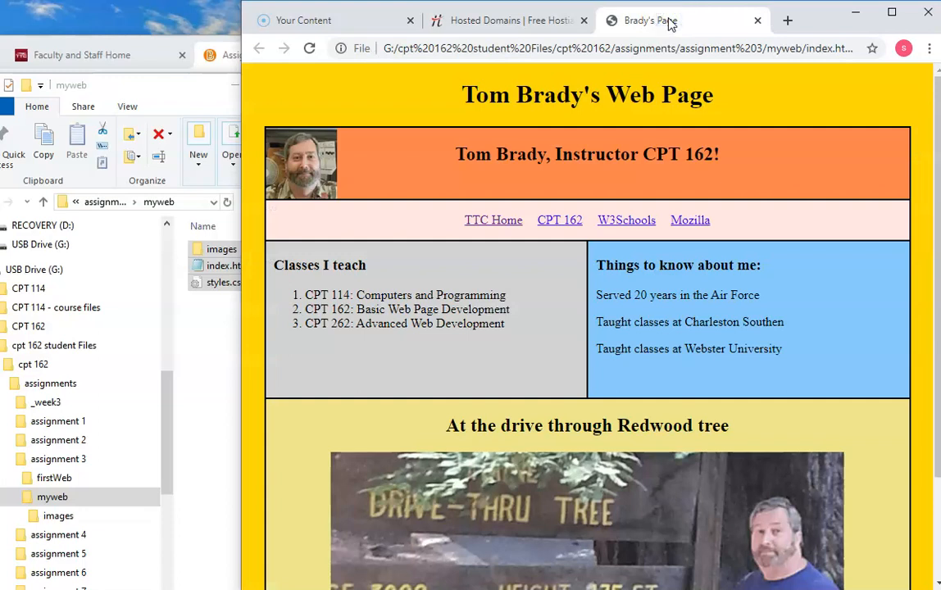
click(382, 48)
drag(410, 50, 934, 52)
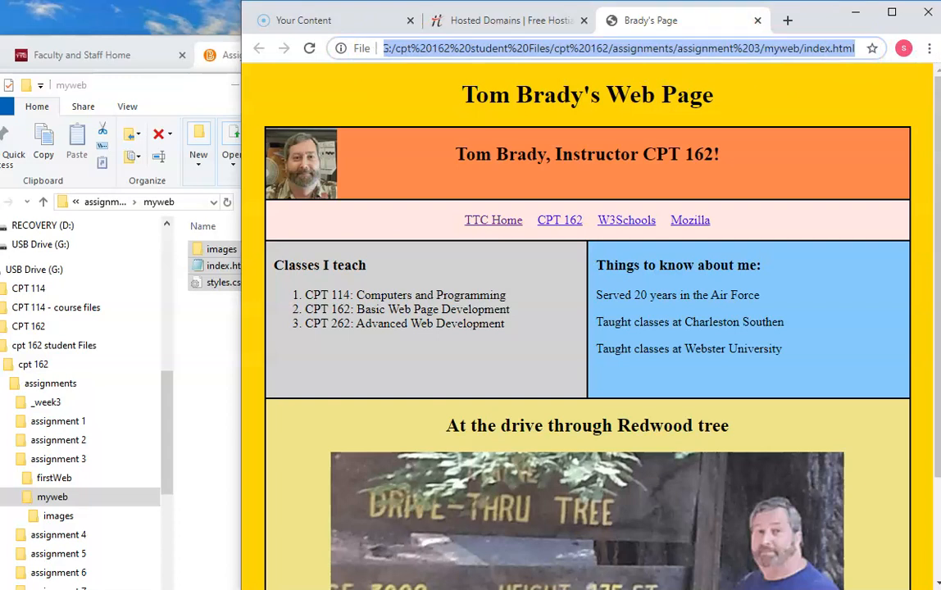
key(ctrl+v)
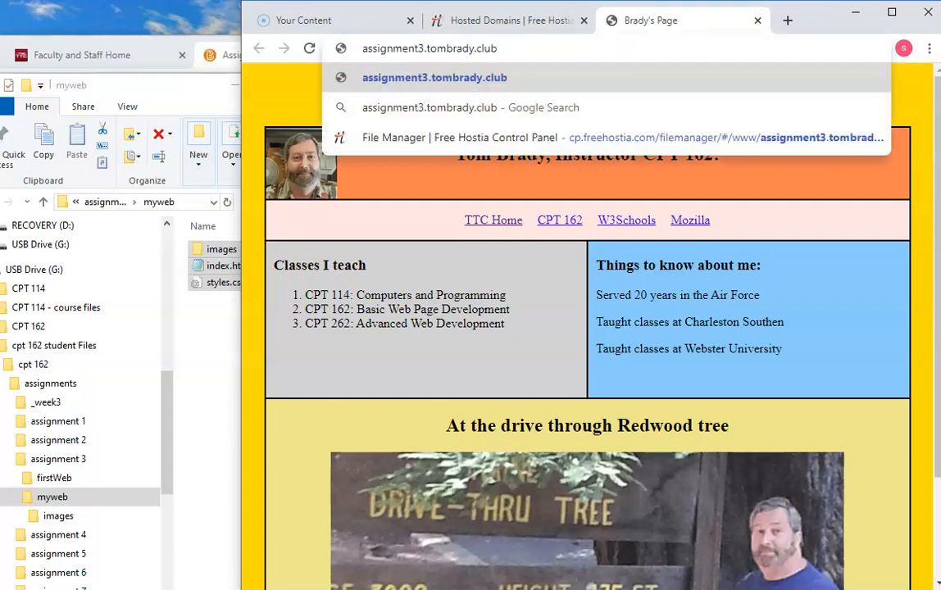
key(Return)
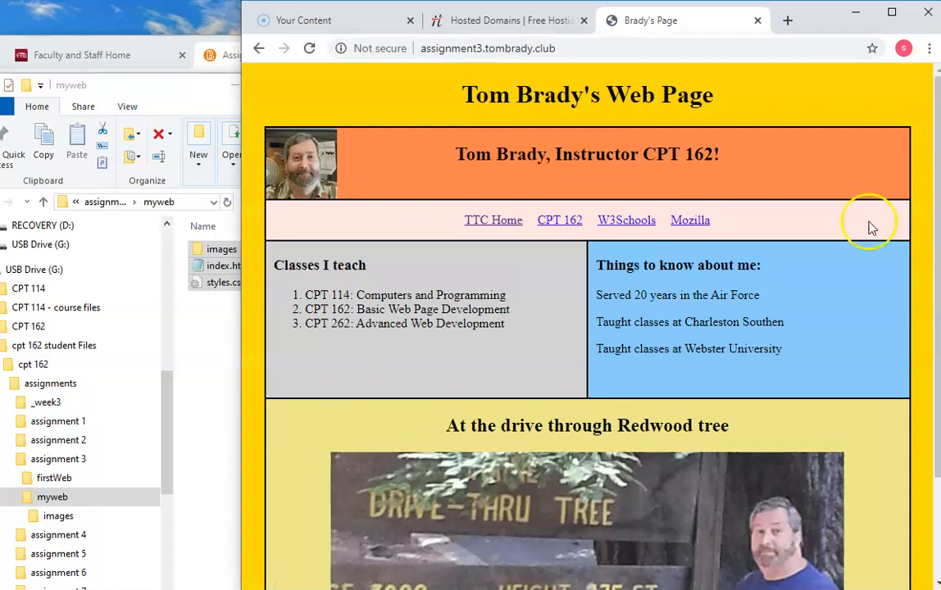
Step: Open the stewie subdomain in a new browser tab and check its Stewie Page and Home links
click(488, 21)
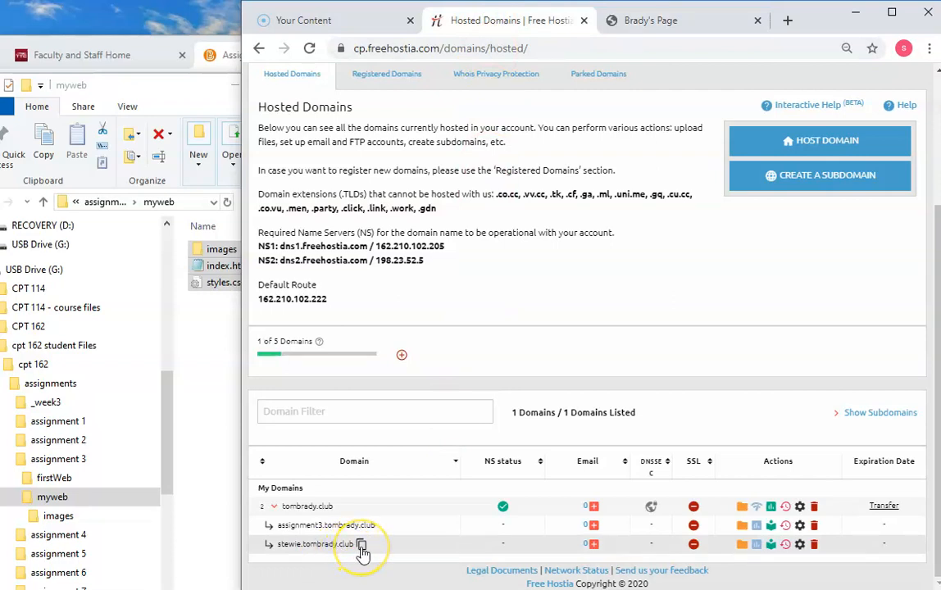
click(361, 545)
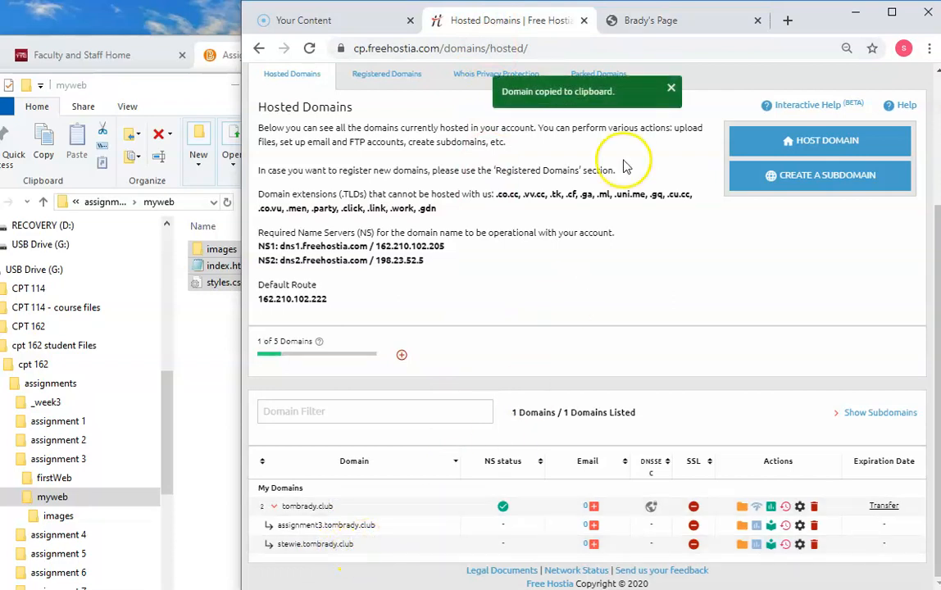
click(785, 25)
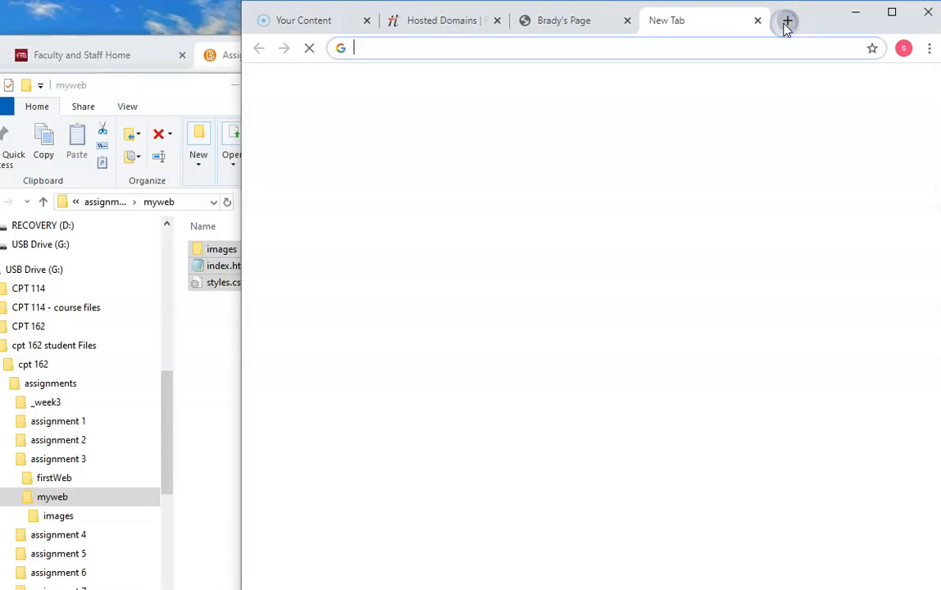
right_click(425, 48)
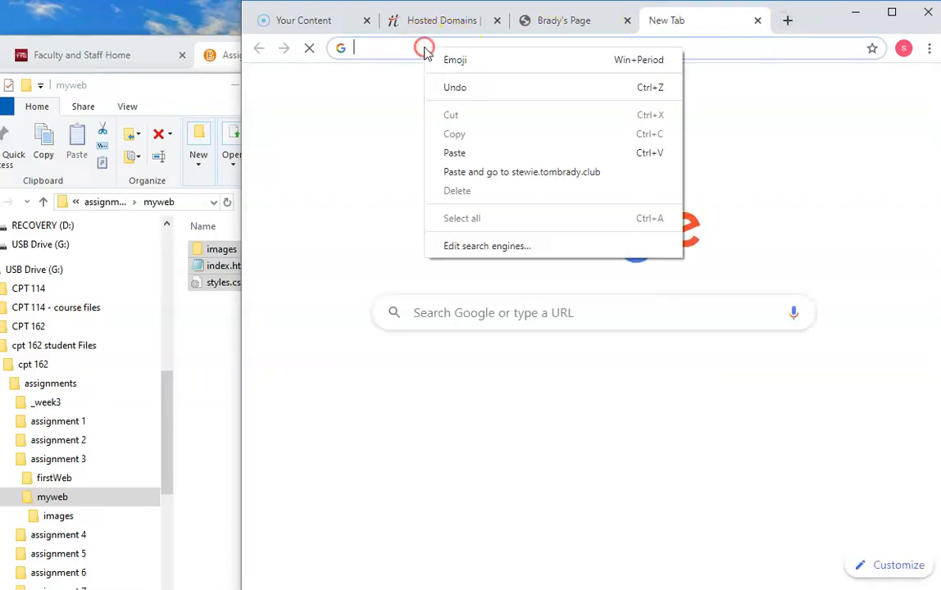
click(464, 172)
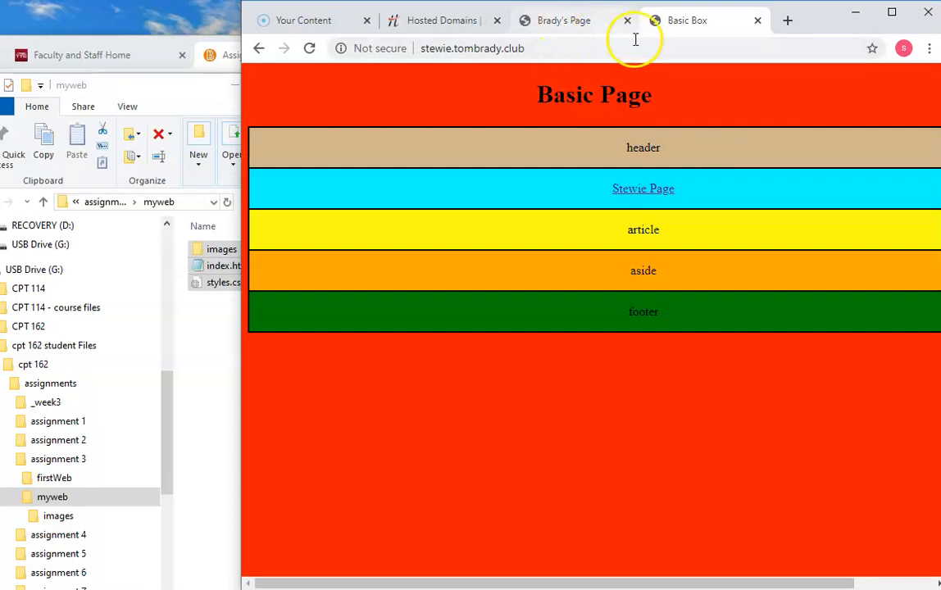
click(650, 193)
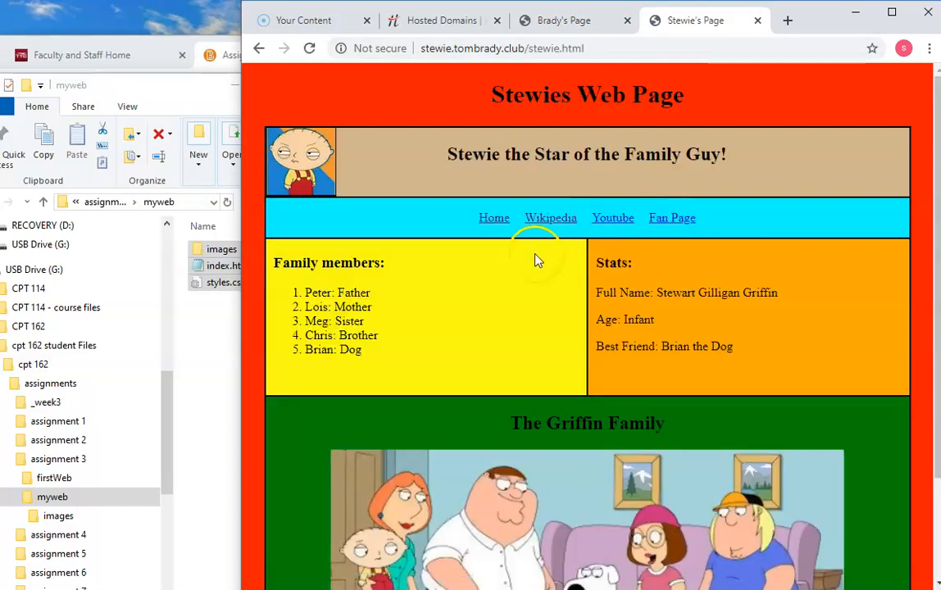
click(493, 216)
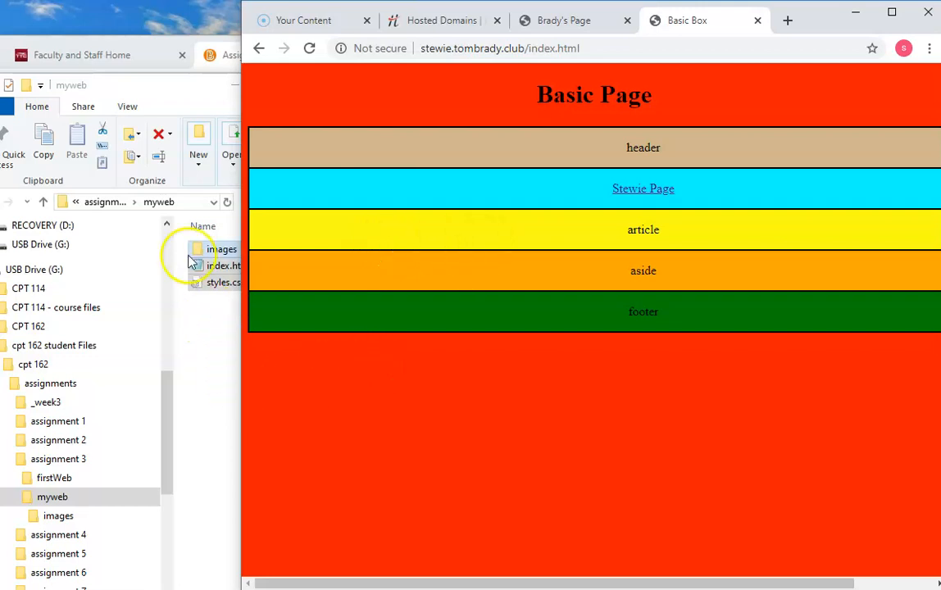
Step: Switch to the course's Assignments page and open the Assignment 3 folder at its Submit Assignment section
click(218, 59)
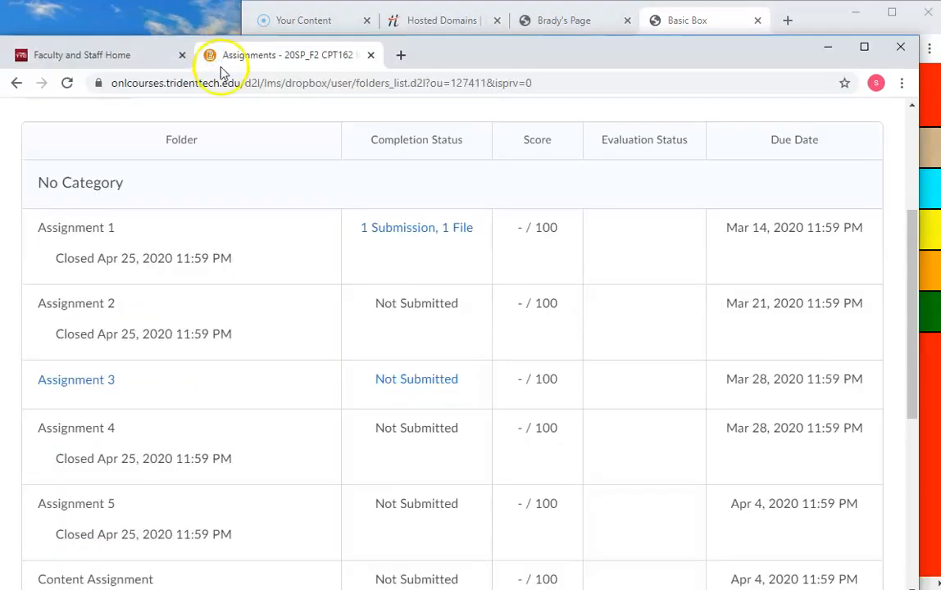
click(97, 390)
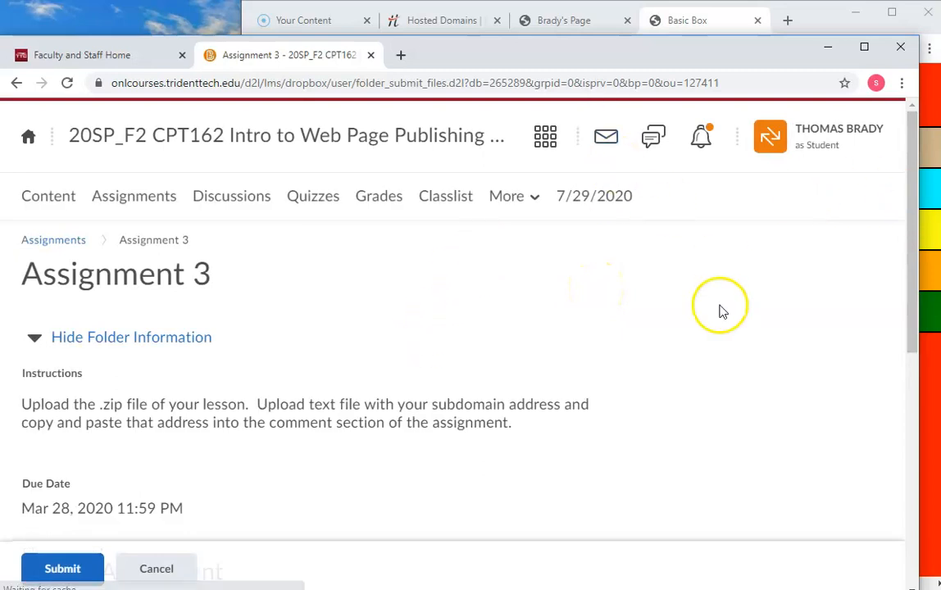
scroll(713, 319, down, 3)
scroll(700, 327, down, 2)
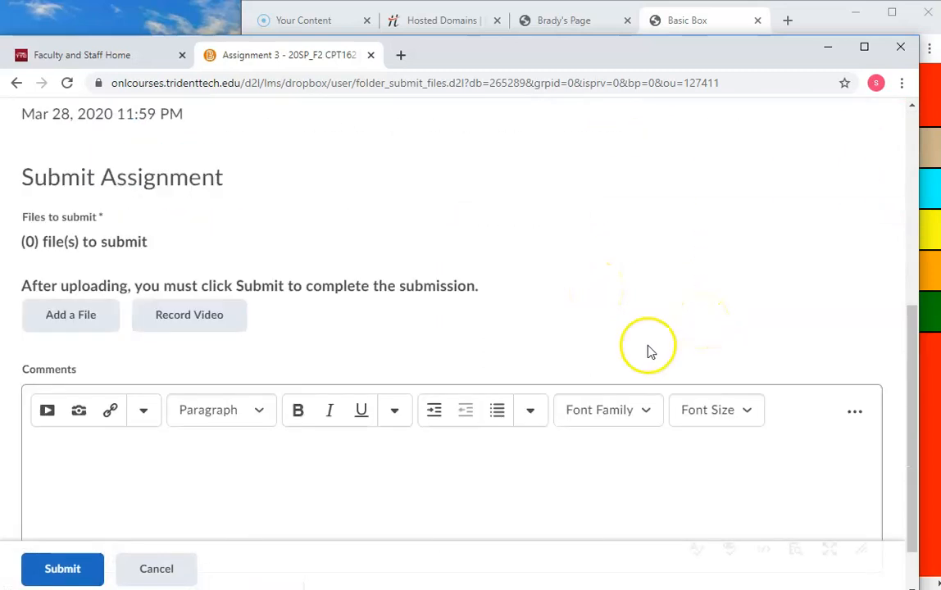
Step: Attach assignment 3.zip from My Computer, found in the cpt 162 assignments folder on the USB drive, to the submission
click(71, 320)
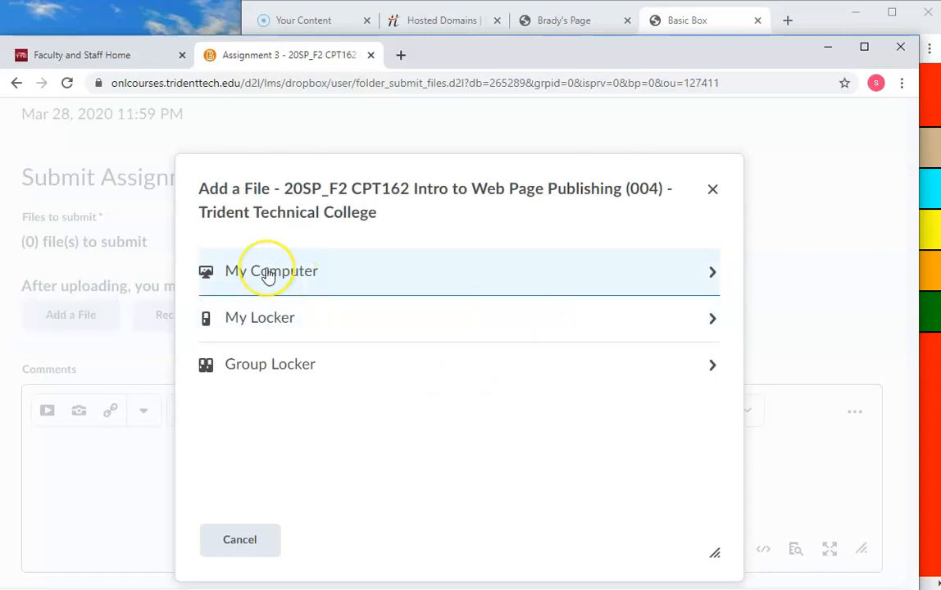
click(268, 275)
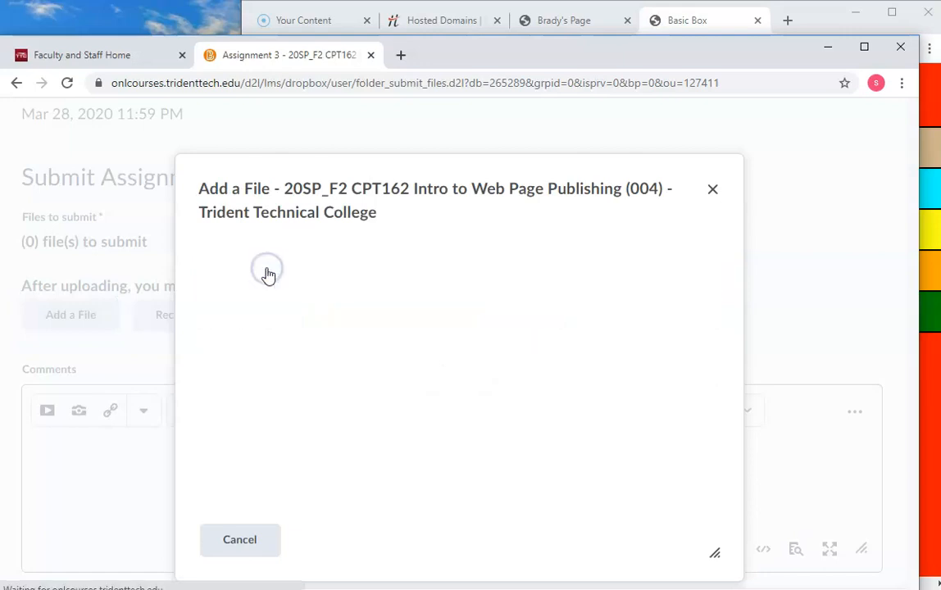
click(284, 303)
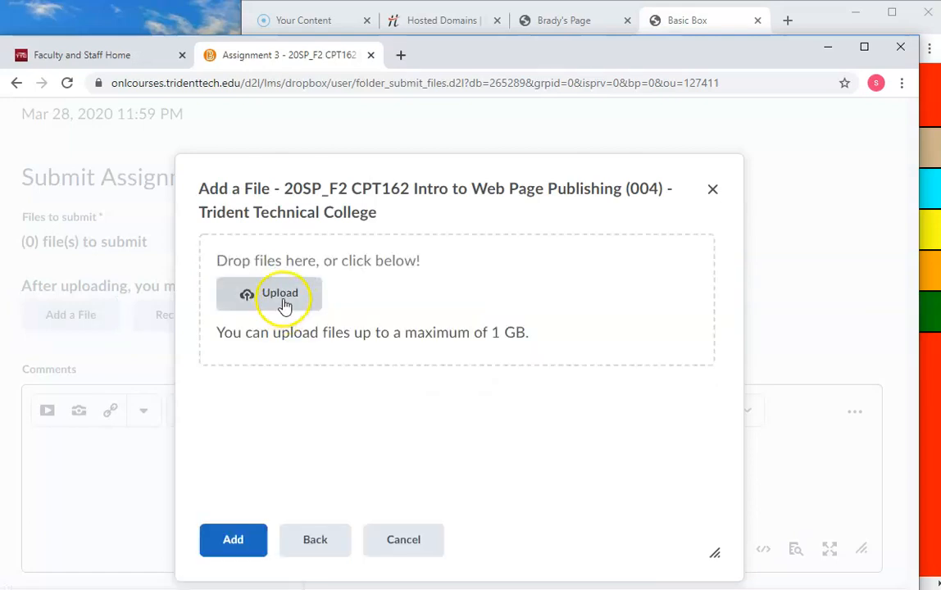
click(287, 302)
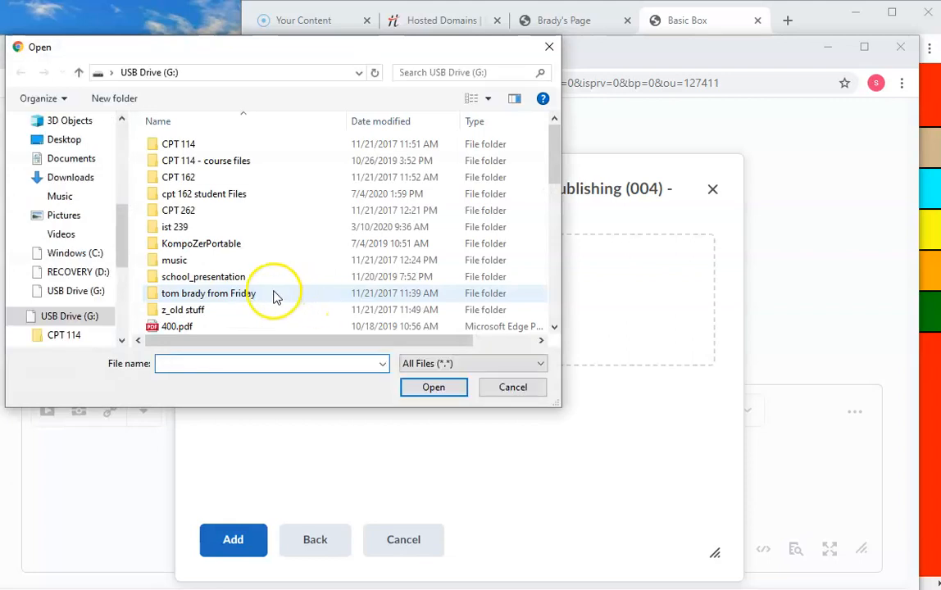
double_click(168, 195)
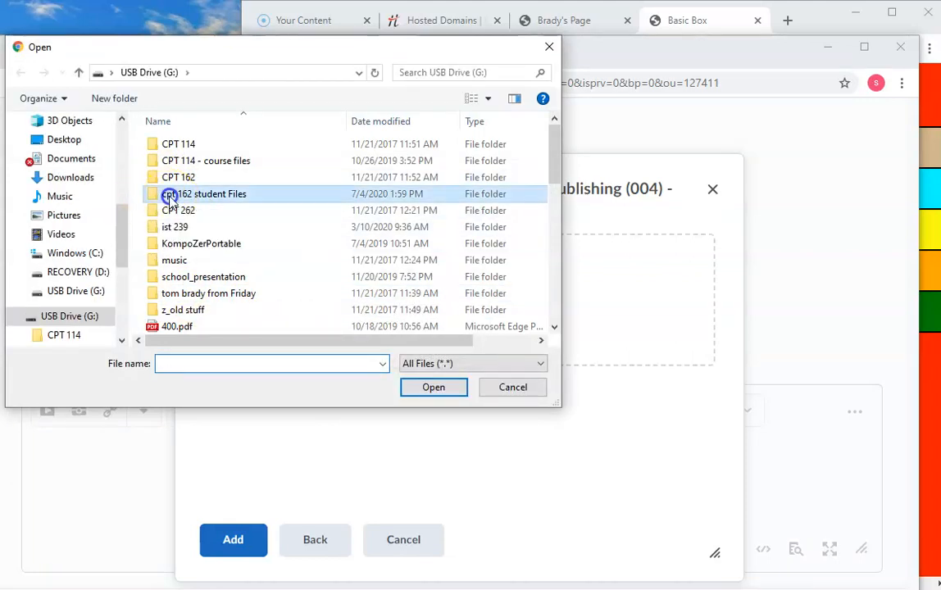
double_click(168, 145)
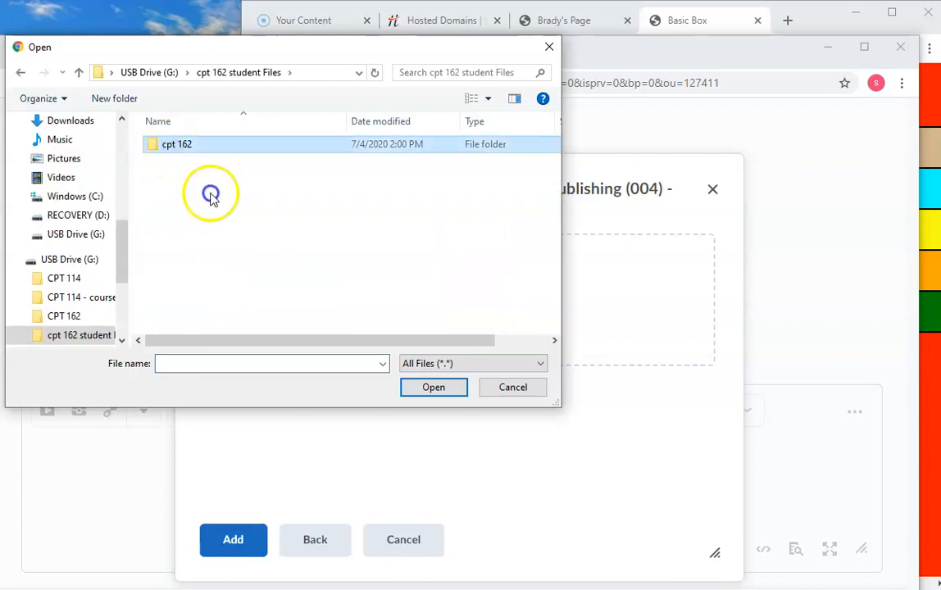
double_click(187, 145)
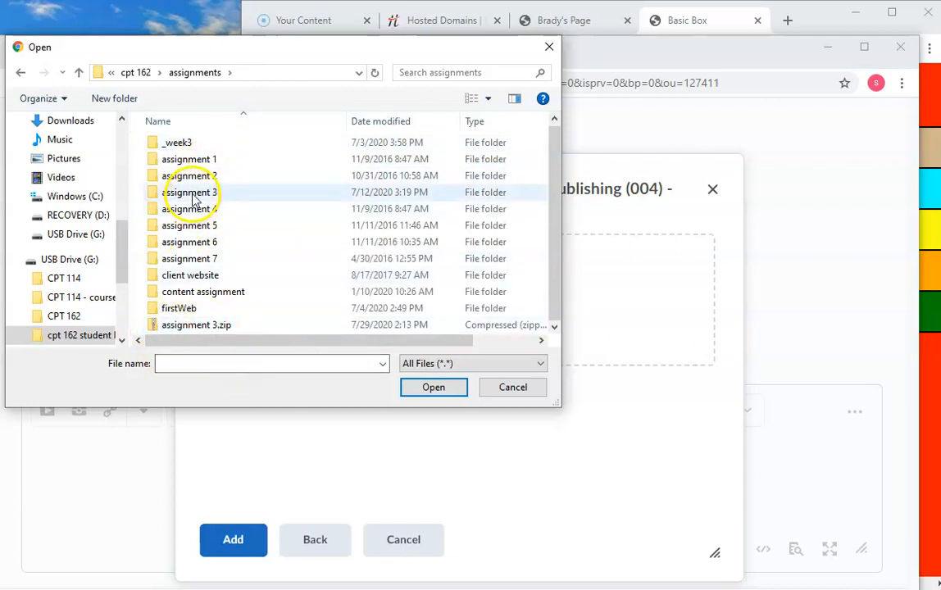
click(184, 324)
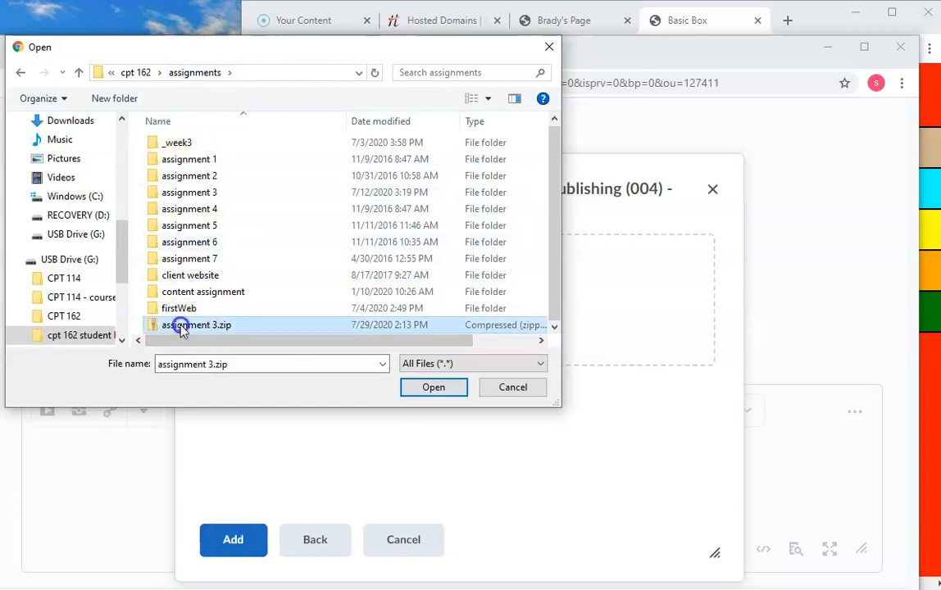
click(439, 389)
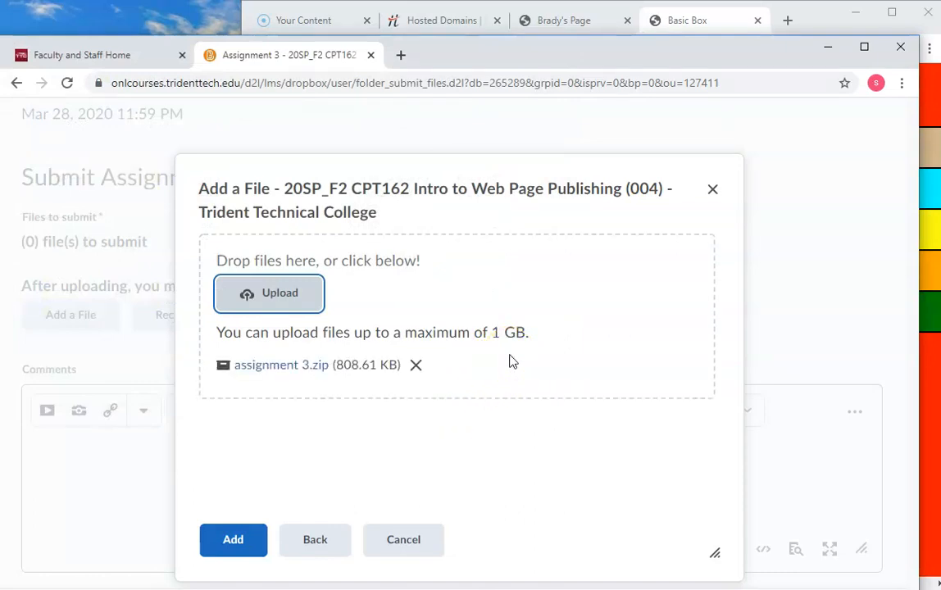
click(502, 361)
click(242, 553)
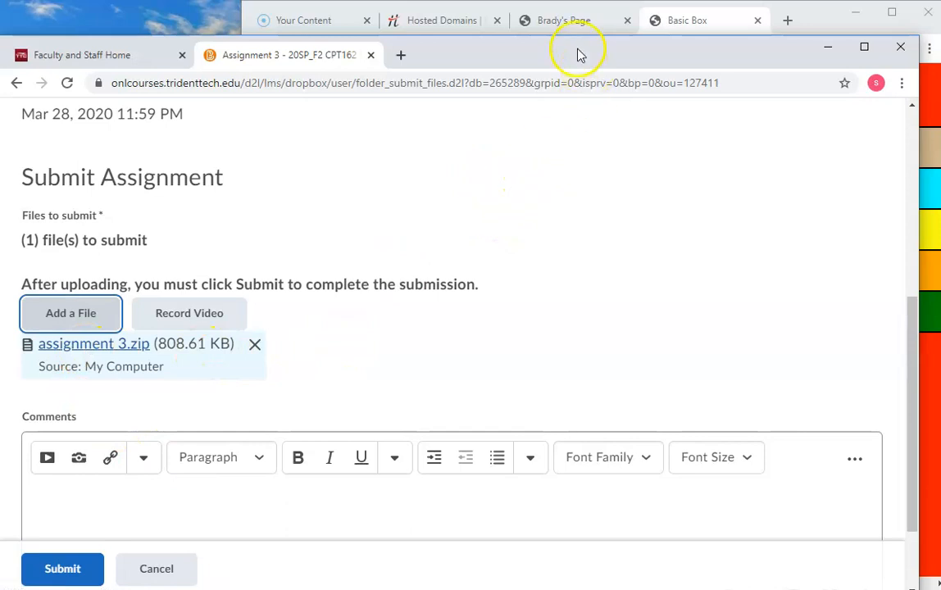
Step: Copy the assignment3 subdomain's full address from the tab showing the published personal web page
click(577, 24)
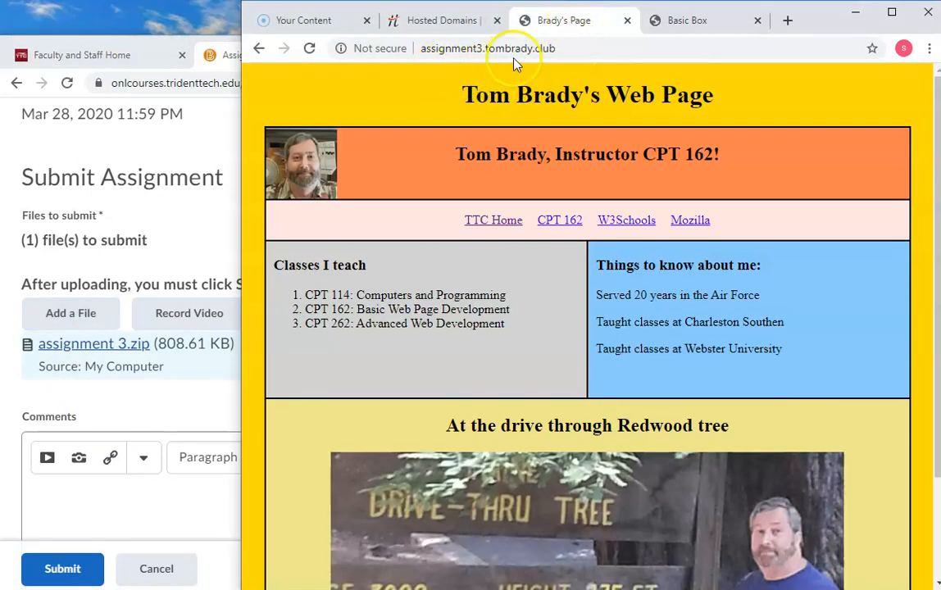
click(434, 48)
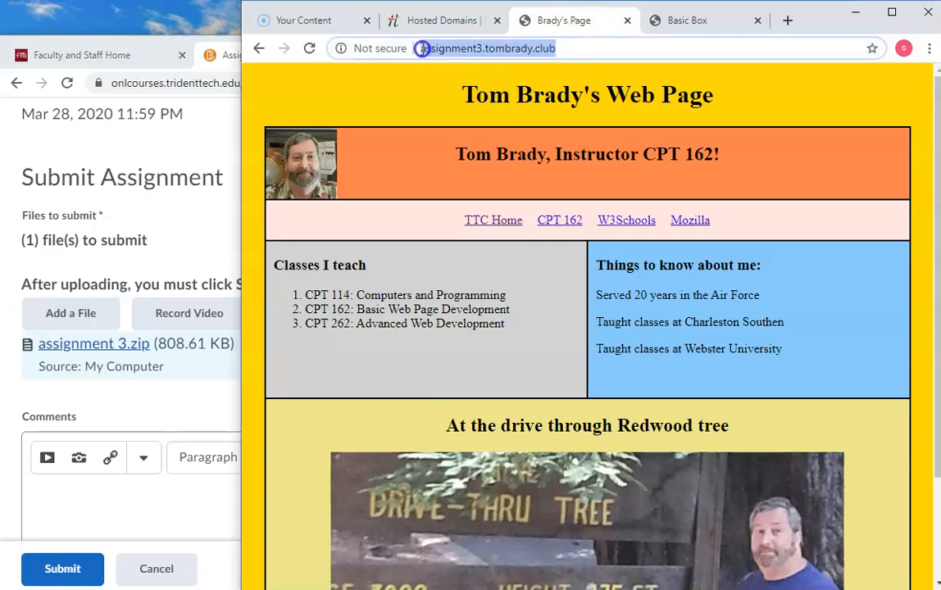
right_click(477, 51)
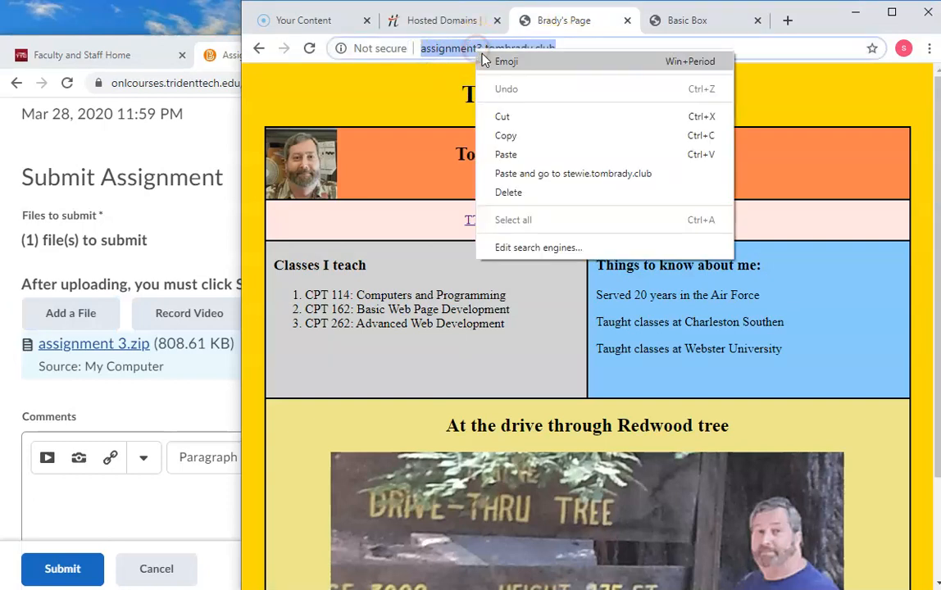
click(527, 134)
click(590, 50)
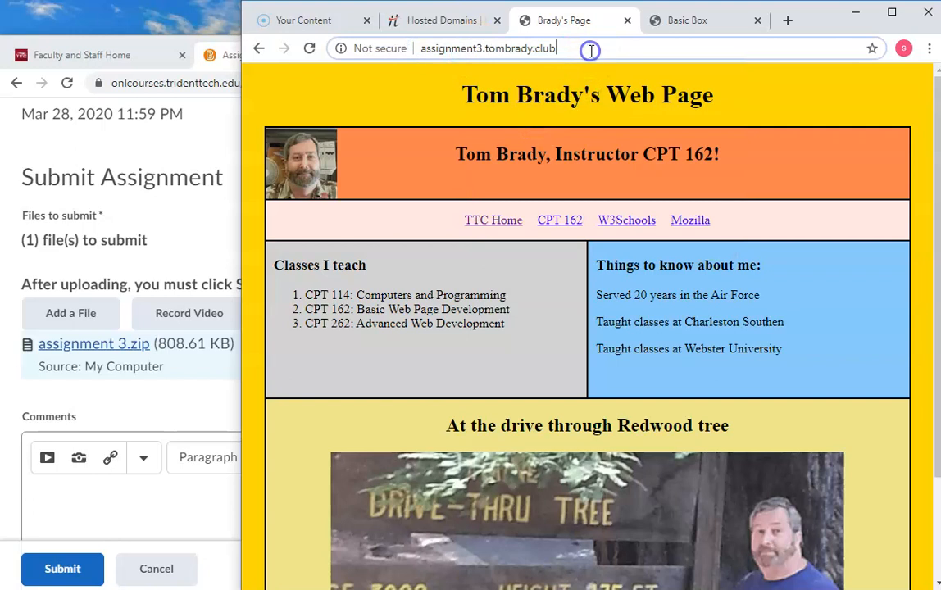
Step: Paste the copied assignment3 address into the submission's Comments and start a new line below it
click(72, 498)
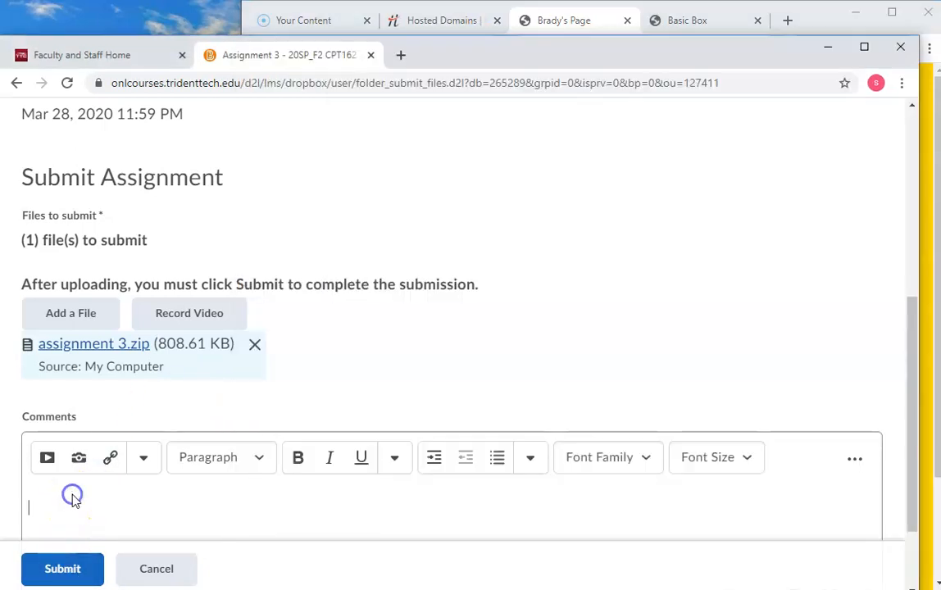
right_click(73, 498)
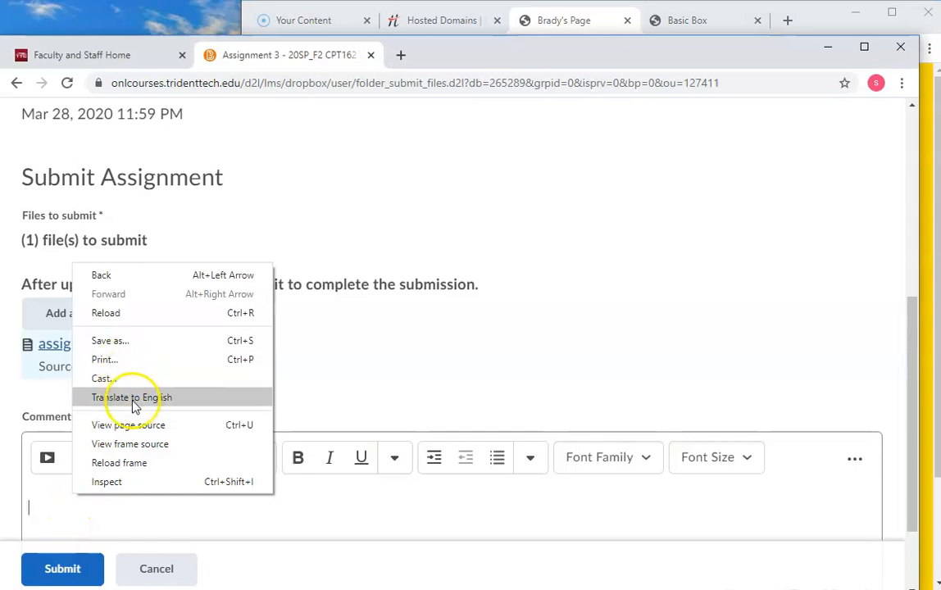
right_click(45, 510)
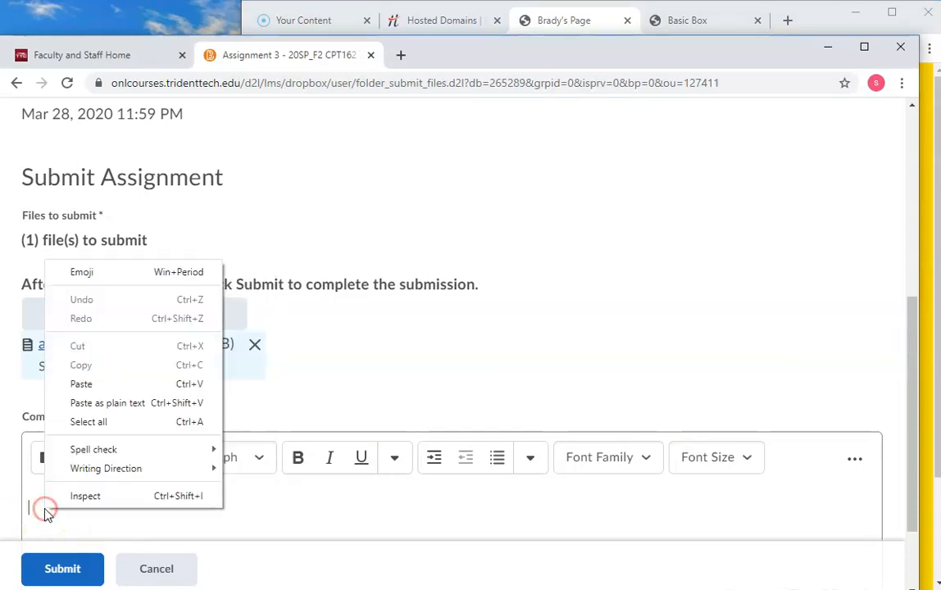
click(81, 383)
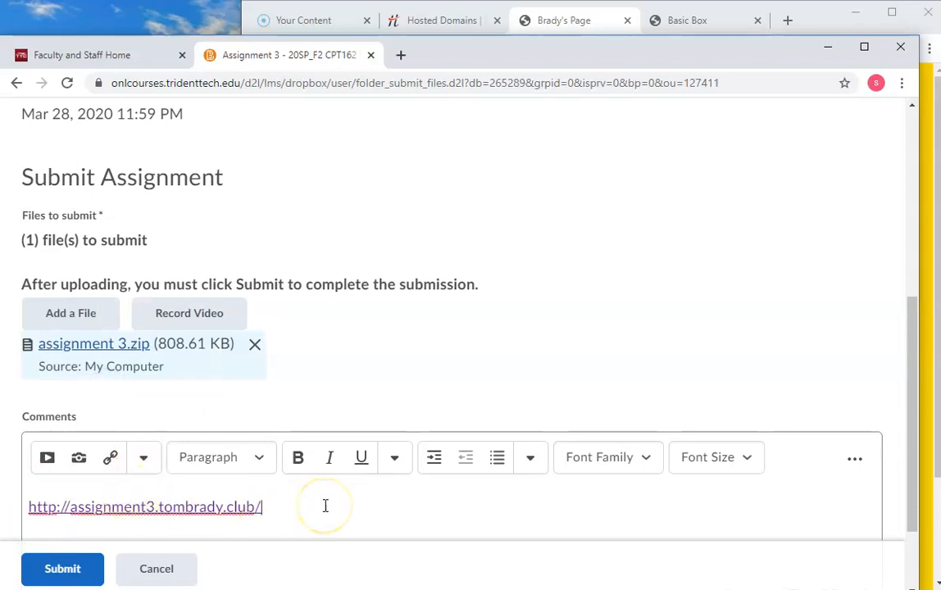
key(Return)
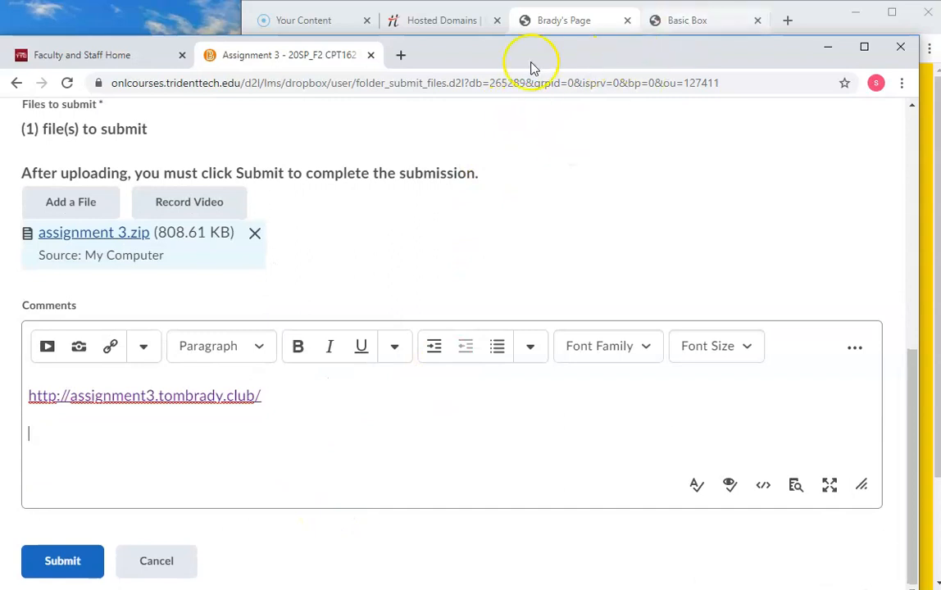
Step: Select the stewie subdomain's address in the Basic Box tab, leaving out the index.html part
click(675, 27)
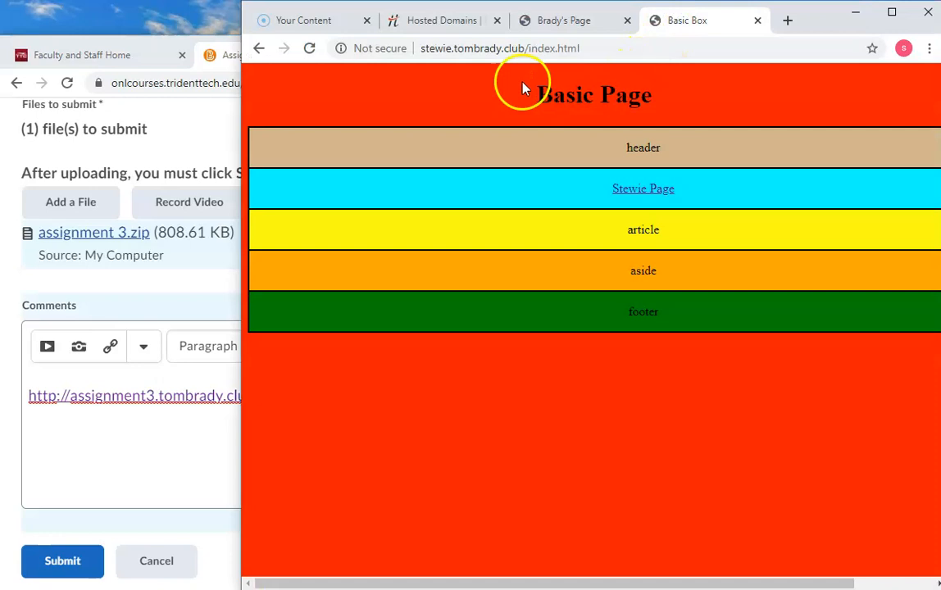
double_click(564, 49)
drag(564, 49, 410, 49)
click(522, 51)
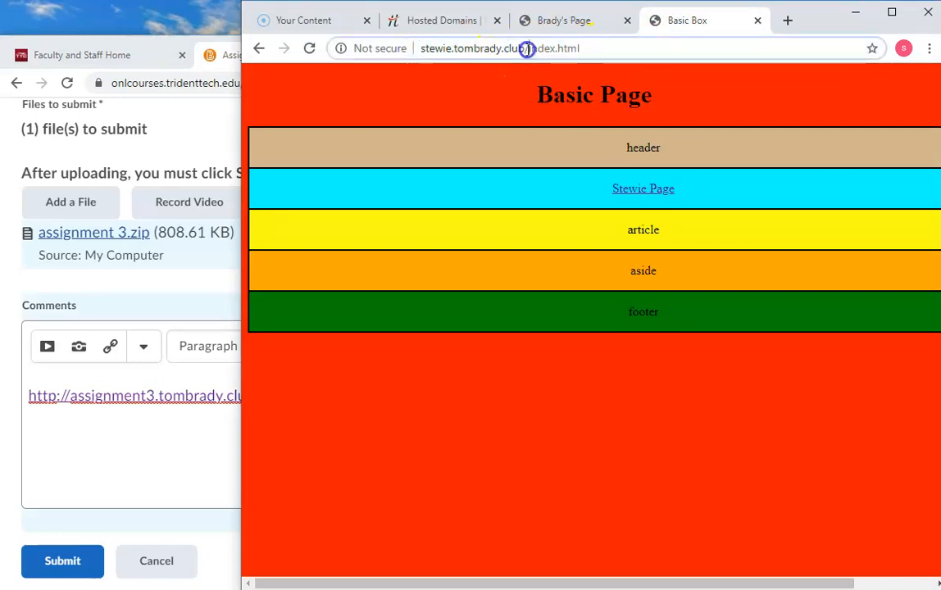
drag(527, 49, 415, 49)
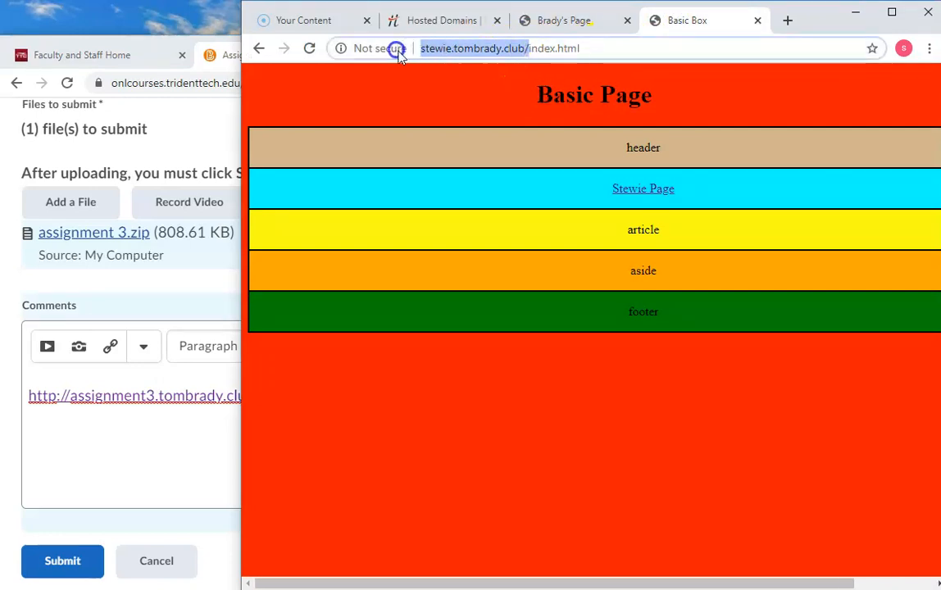
right_click(483, 52)
Step: Copy the stewie subdomain name from Freehostia's hosted domains list and paste it below the assignment3 link in the Comments
click(443, 27)
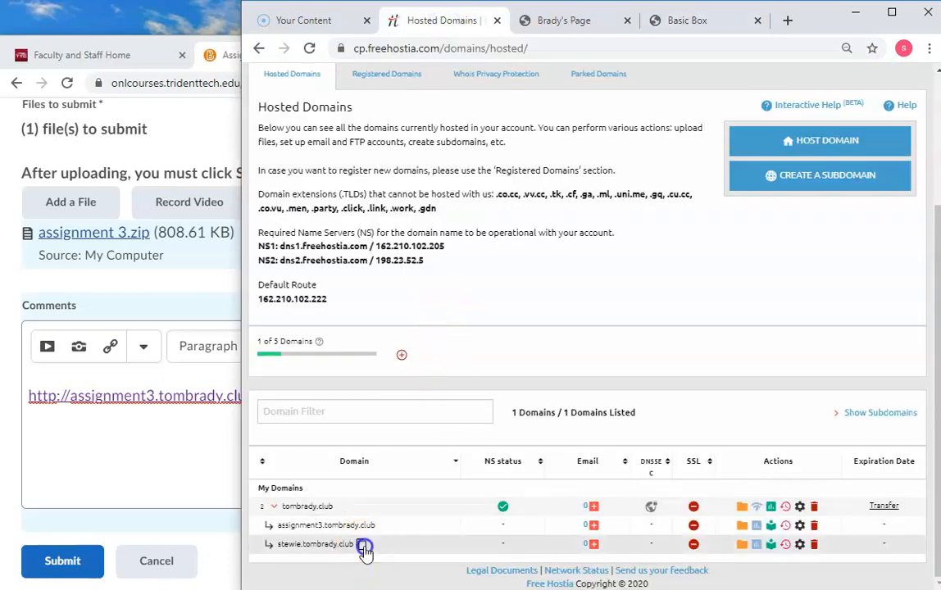
click(362, 545)
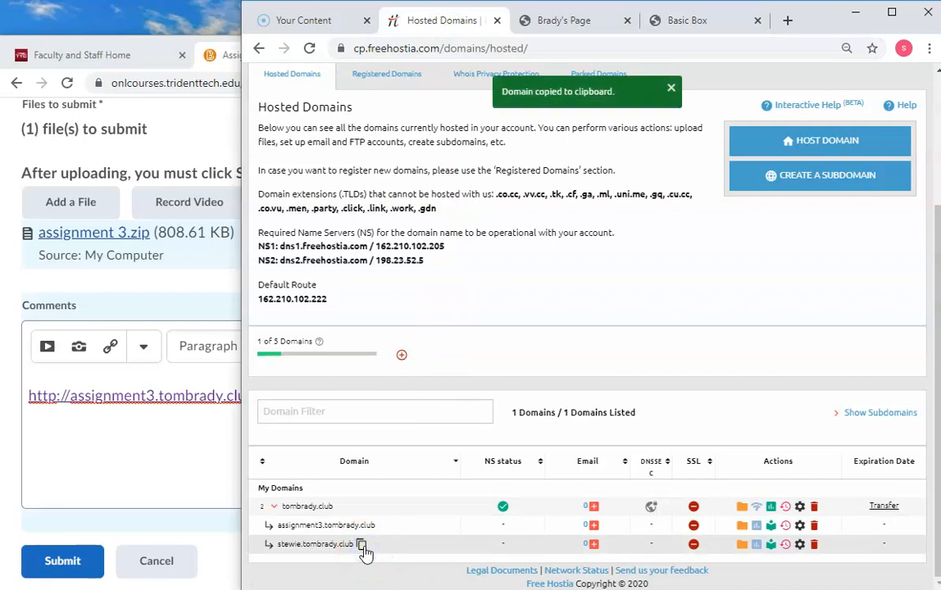
click(57, 438)
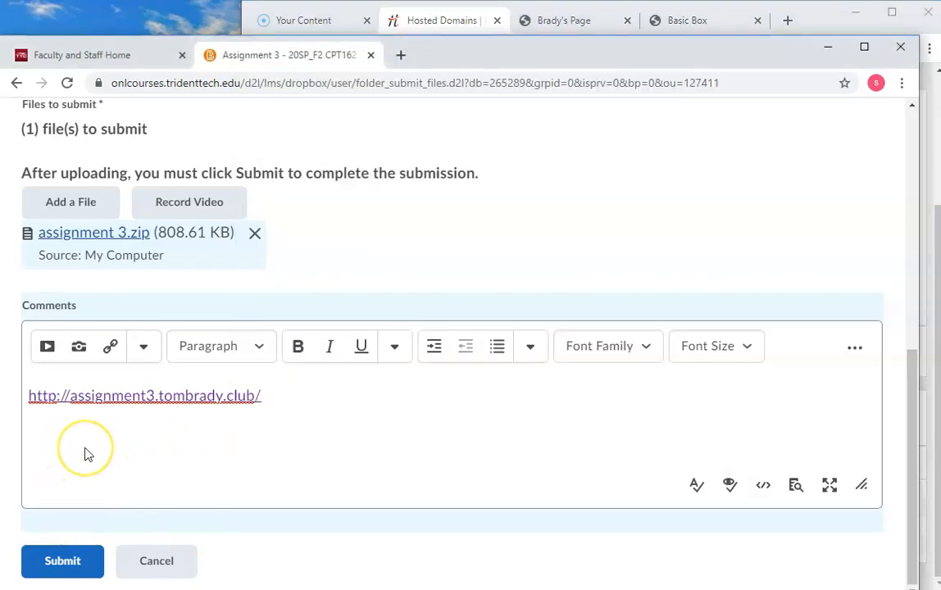
right_click(85, 446)
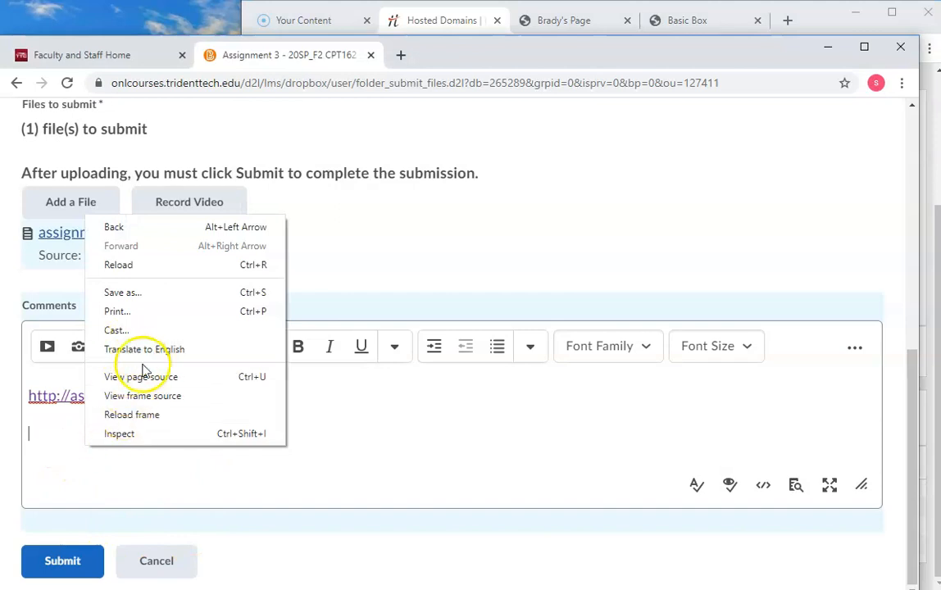
right_click(41, 430)
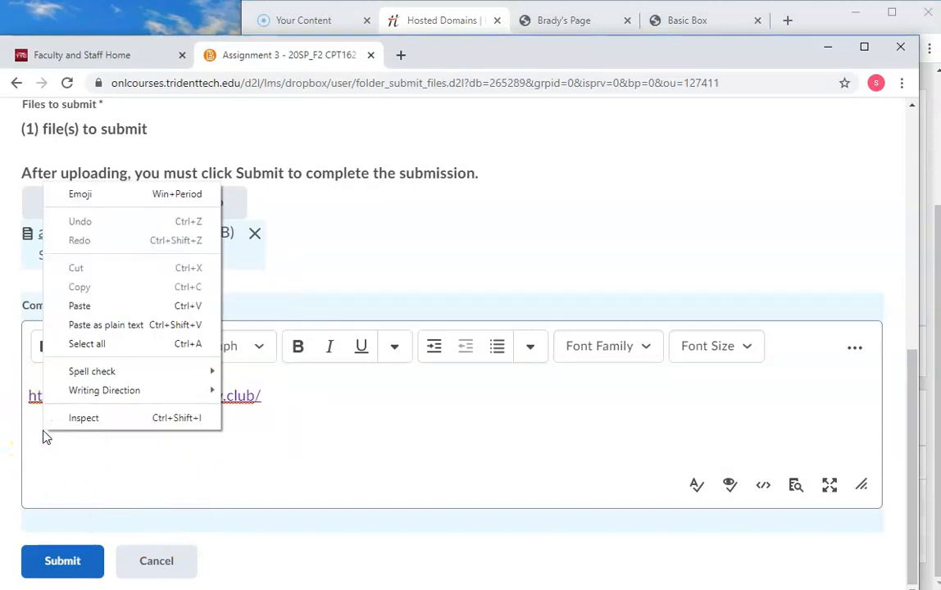
click(99, 306)
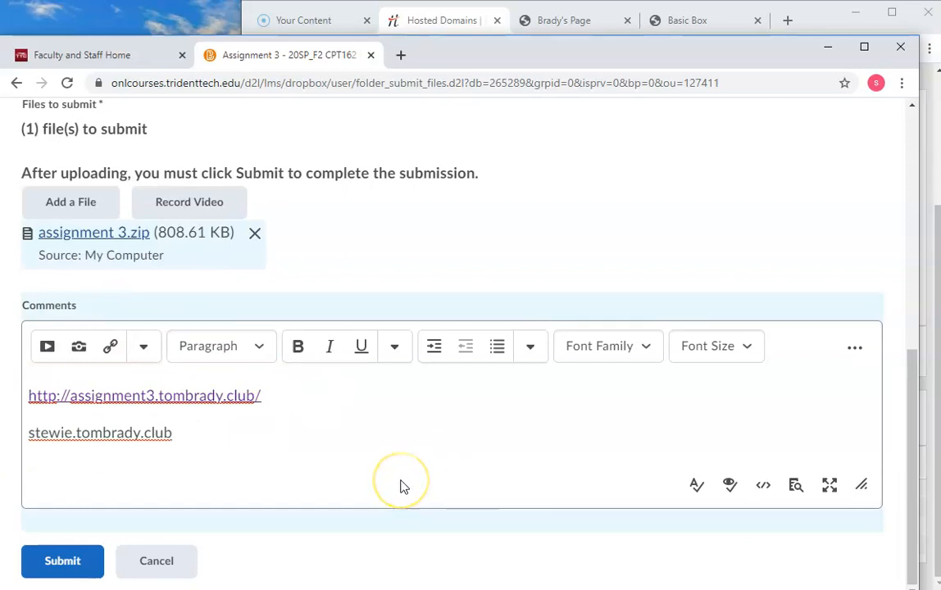
Step: Delete the plain-text stewie subdomain name from the Comments
click(177, 434)
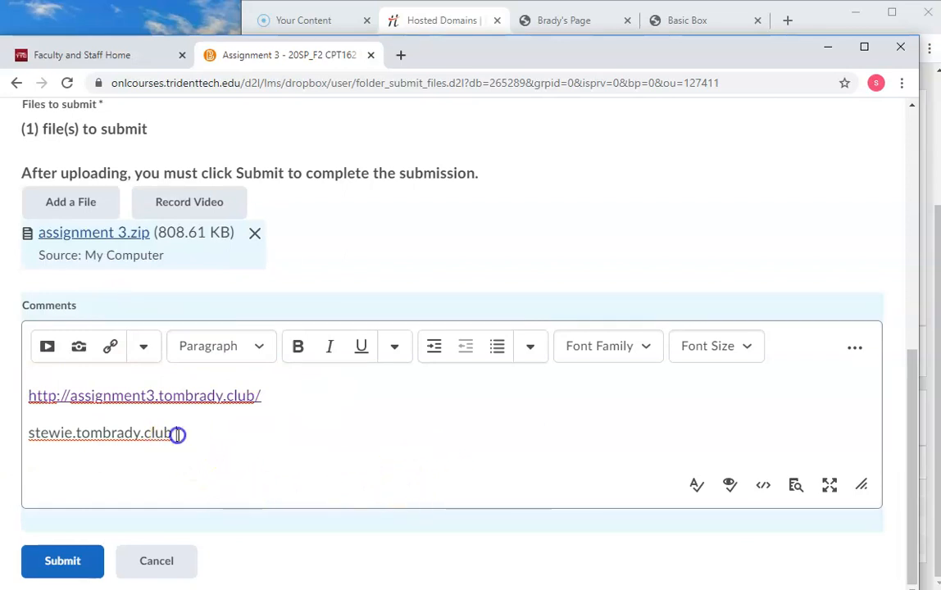
drag(251, 439, 38, 435)
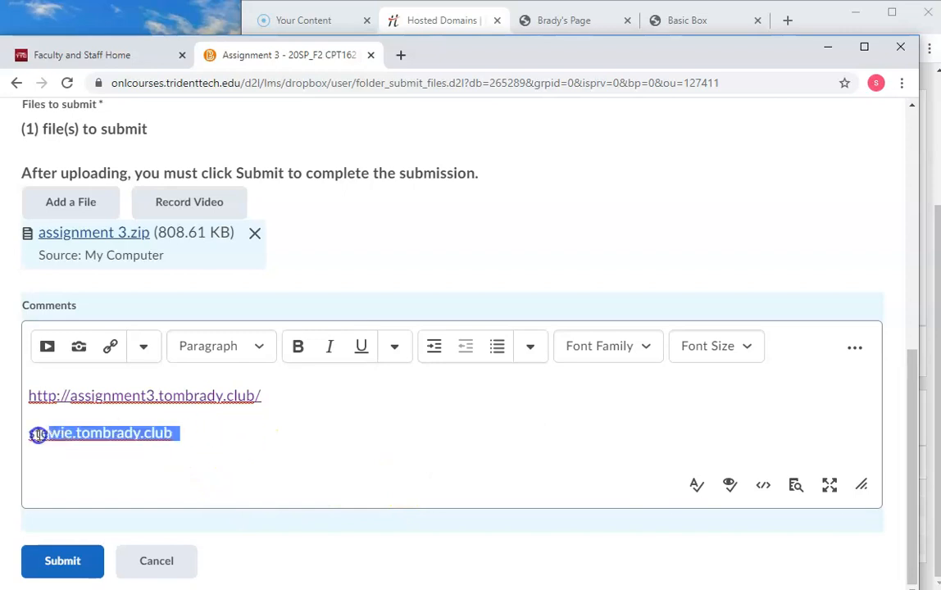
drag(180, 434, 4, 437)
key(BackSpace)
key(BackSpace)
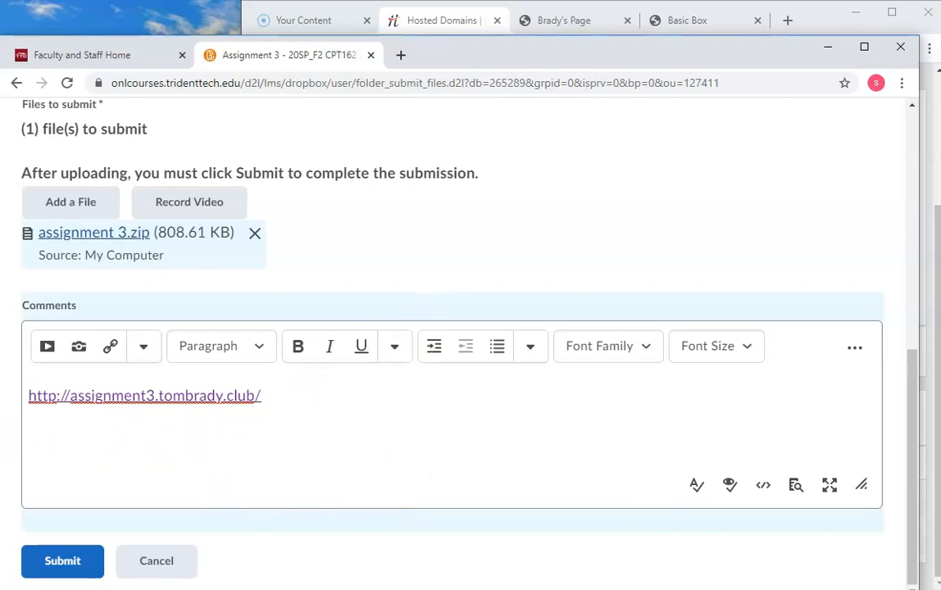
Step: Copy the stewie address from the Basic Box tab and paste it as a link below the assignment3 link in the Comments
click(563, 20)
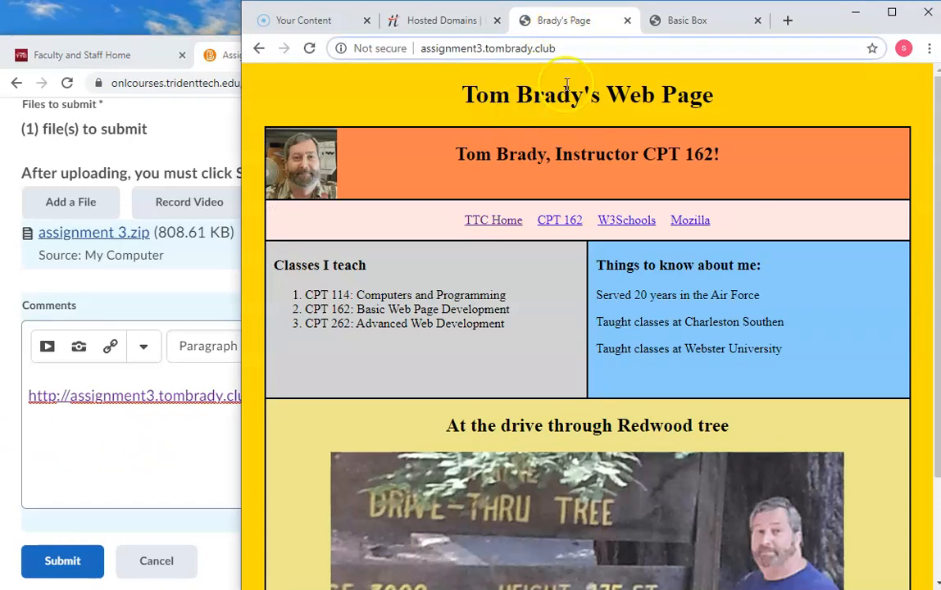
click(683, 22)
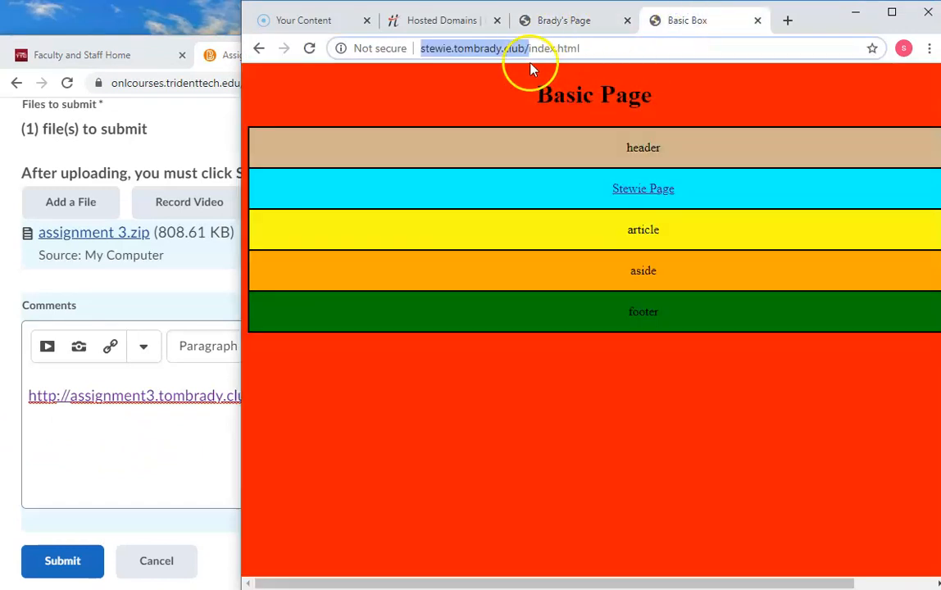
click(81, 417)
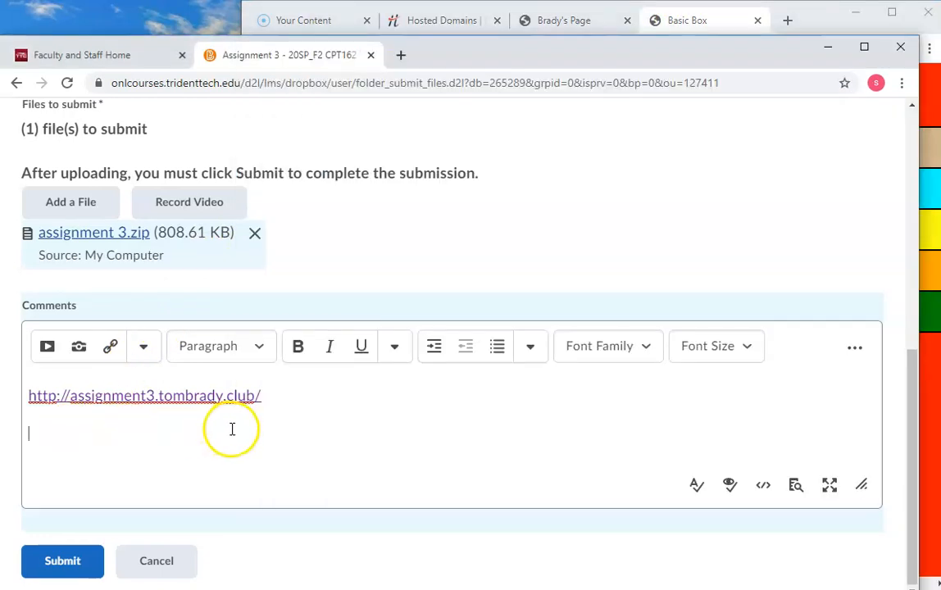
key(ctrl+v)
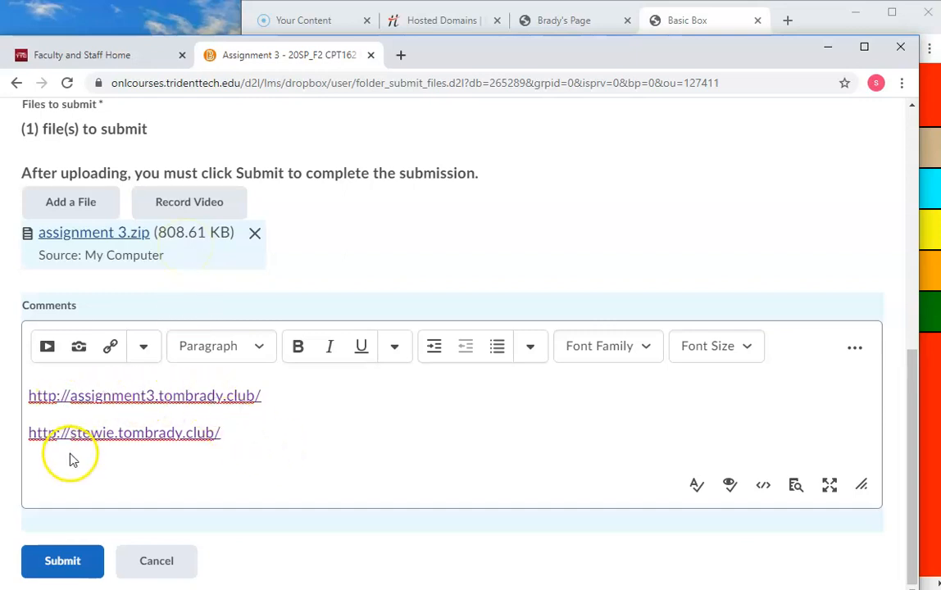
Step: Compare the published assignment3 page and its address with the links in the submission's Comments
click(567, 23)
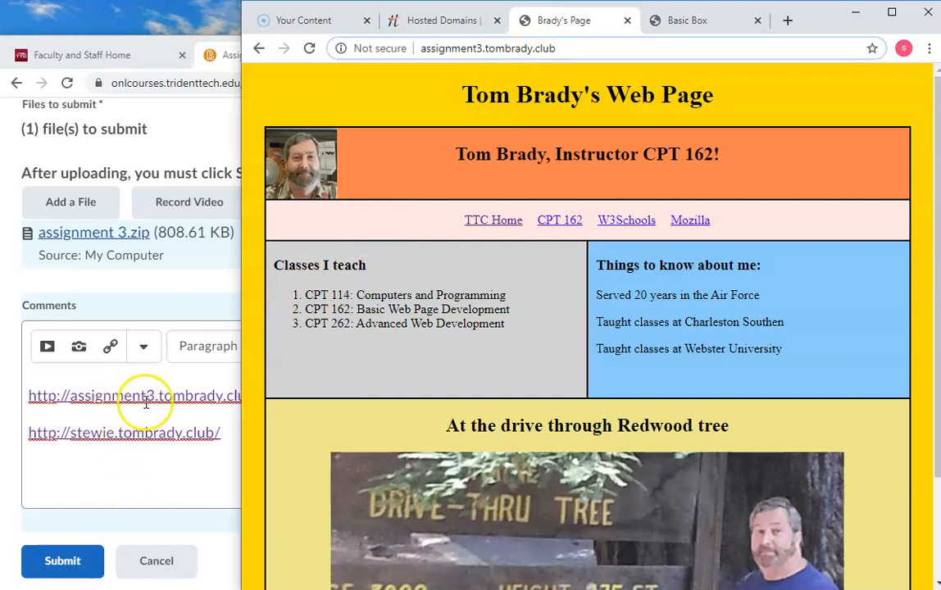
click(233, 431)
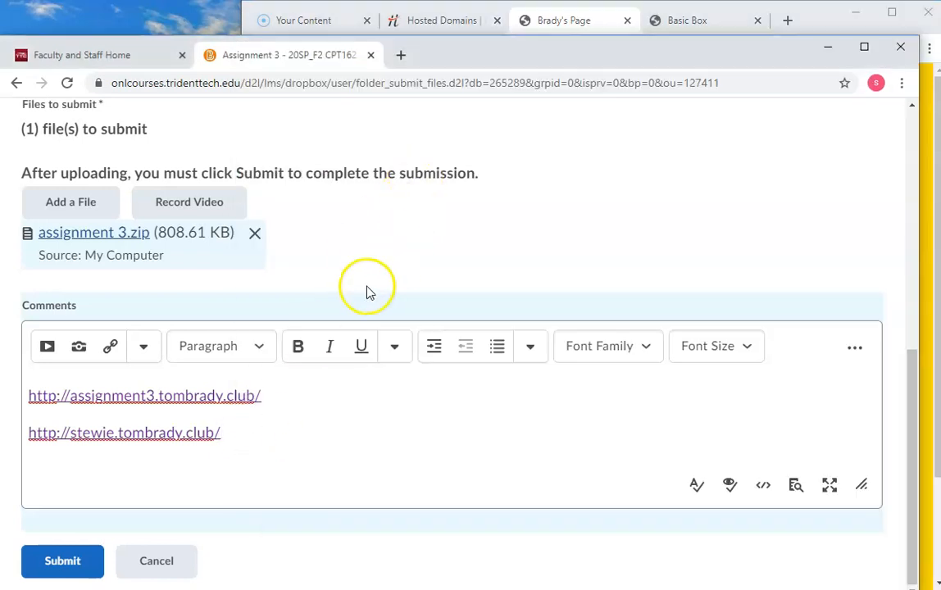
click(563, 17)
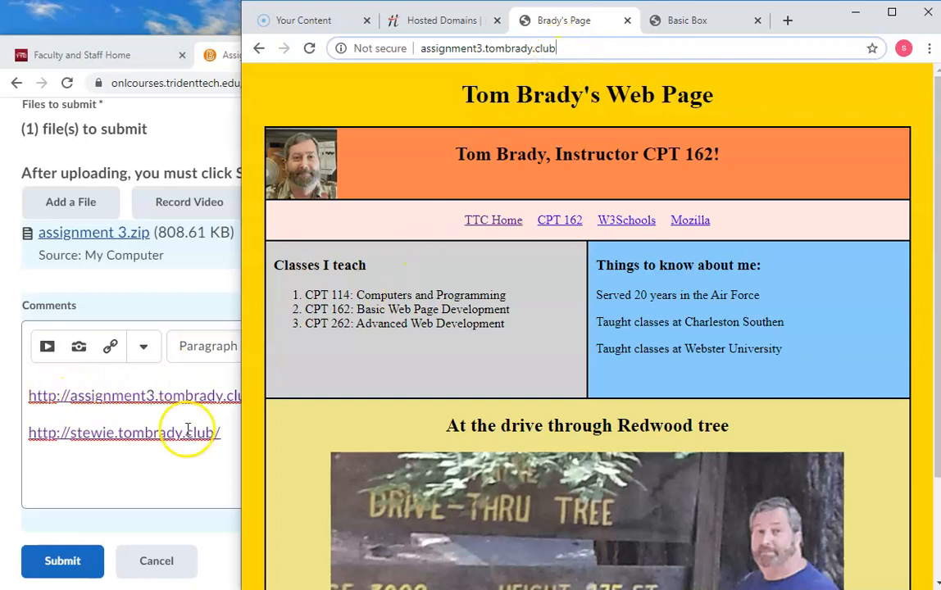
Step: Submit Assignment 3 with the zip file and both subdomain links, and review the submission details
click(63, 566)
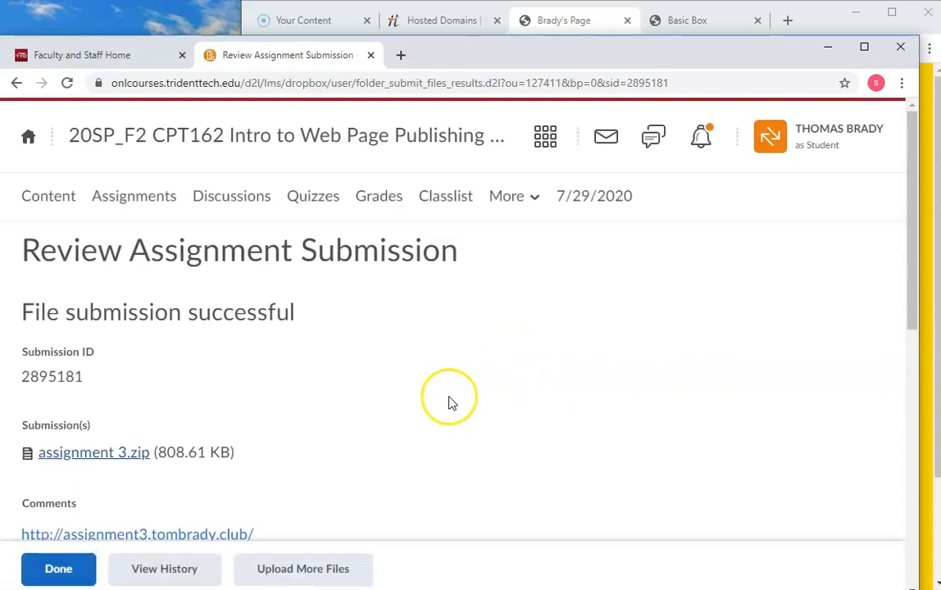
scroll(447, 399, down, 4)
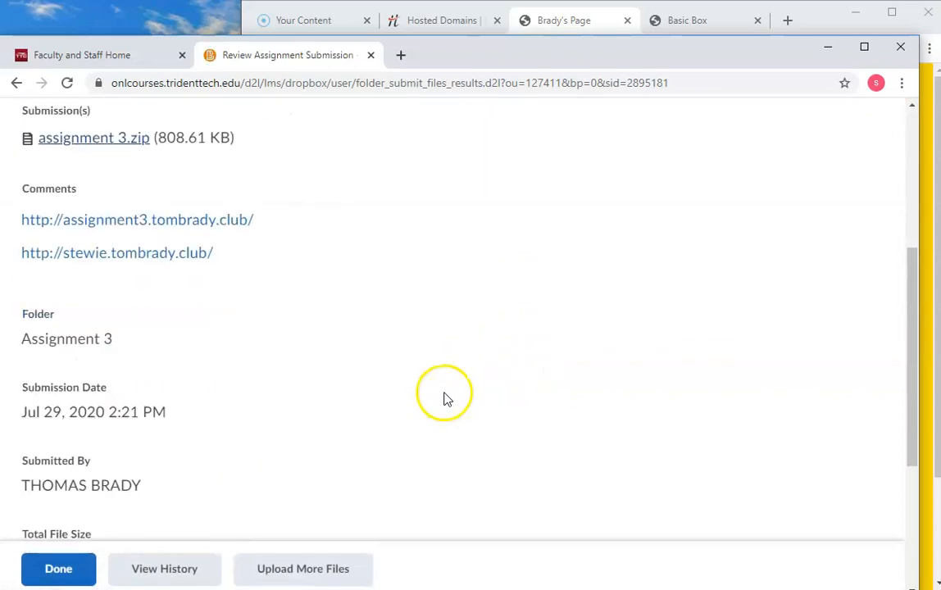
scroll(445, 400, down, 2)
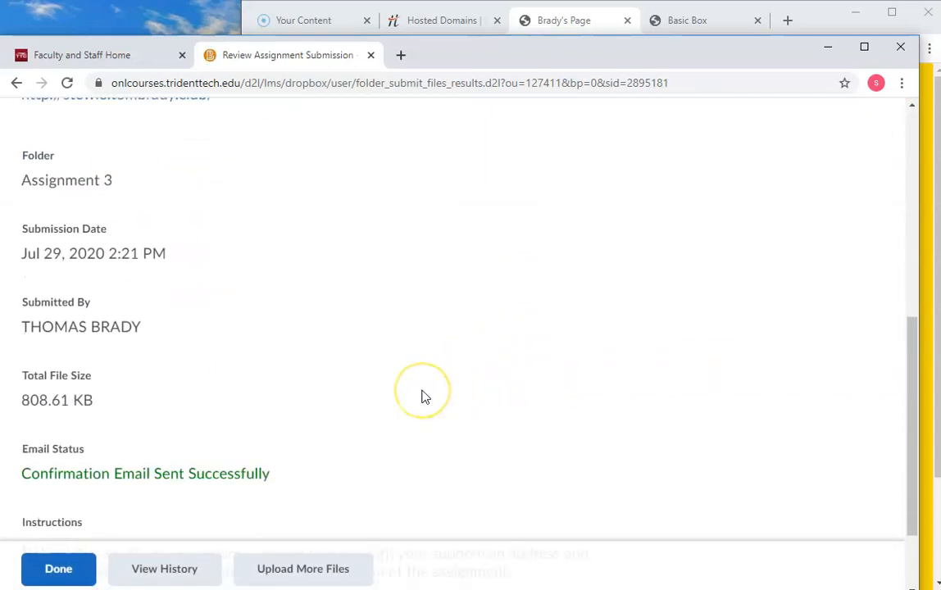
scroll(424, 397, up, 1)
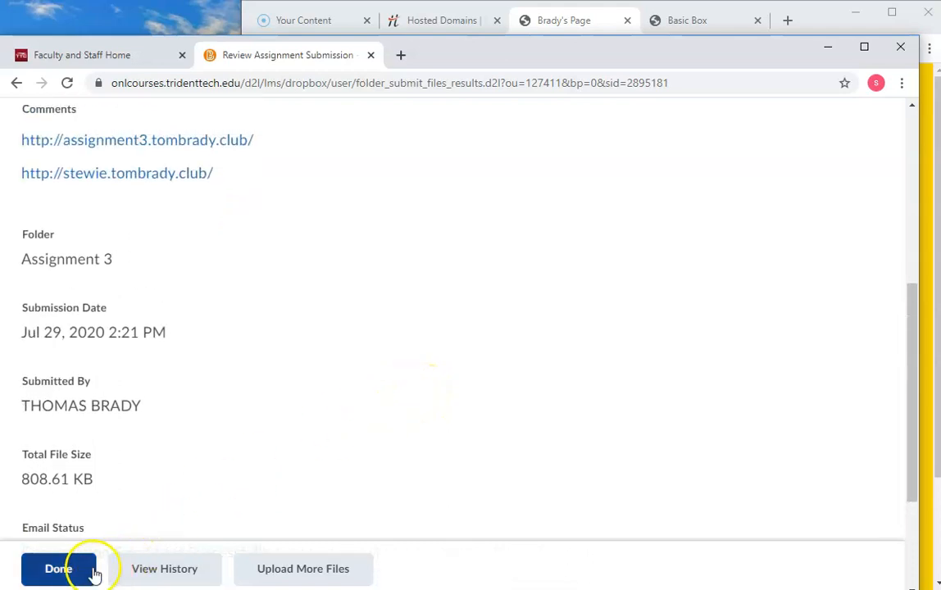
Step: Finish the submission review and open Assignment 3's submission history to check its file, links and submission date
click(71, 576)
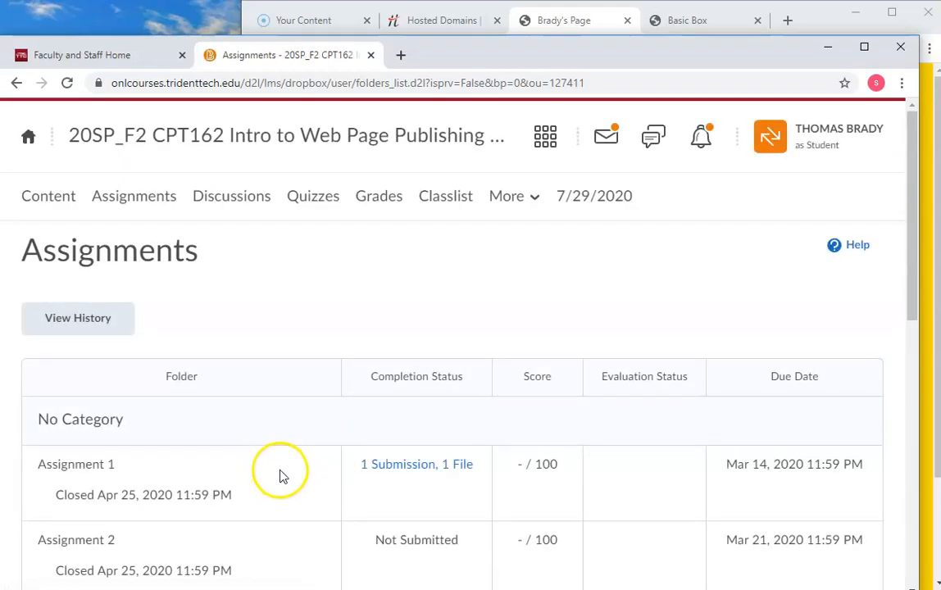
scroll(289, 481, down, 3)
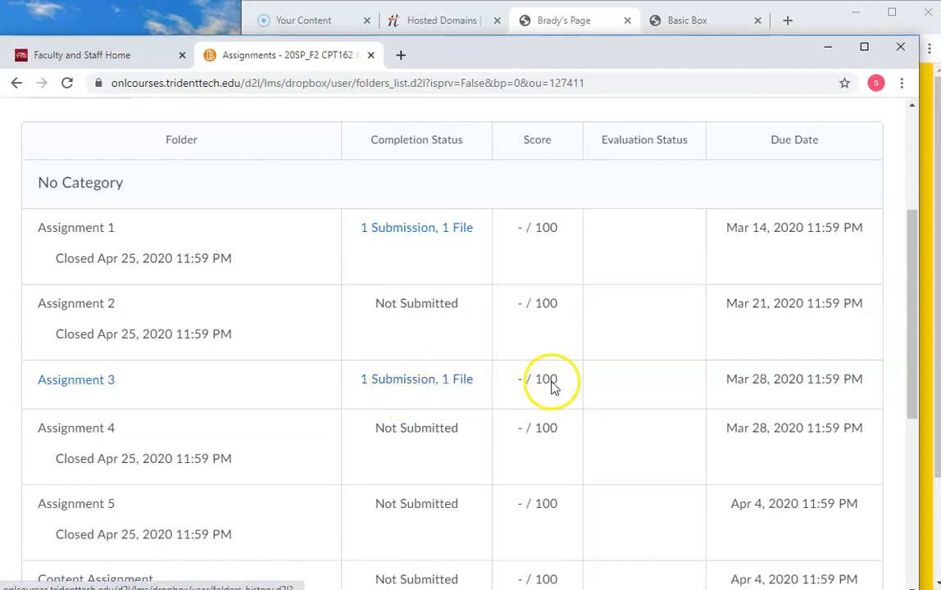
click(427, 379)
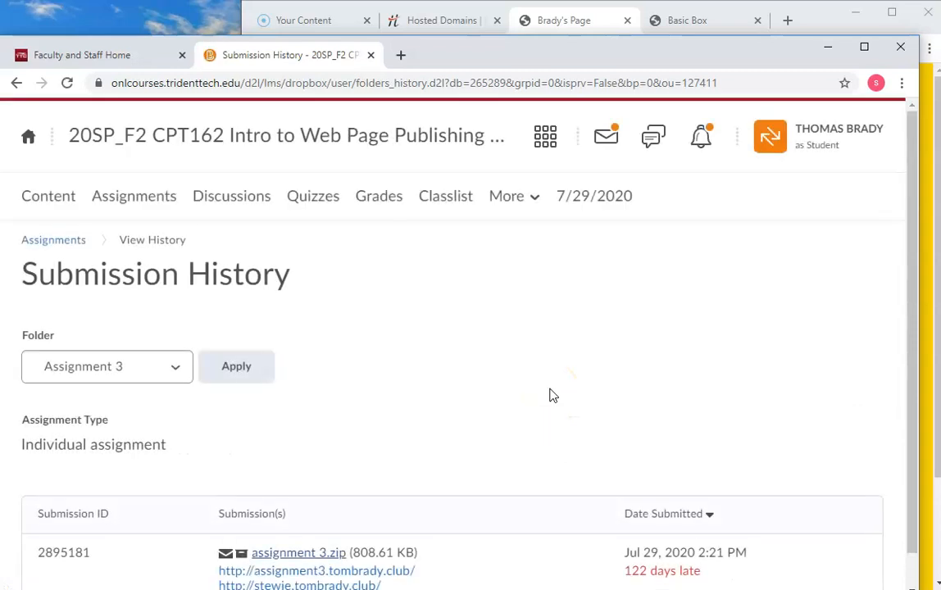
scroll(456, 404, down, 1)
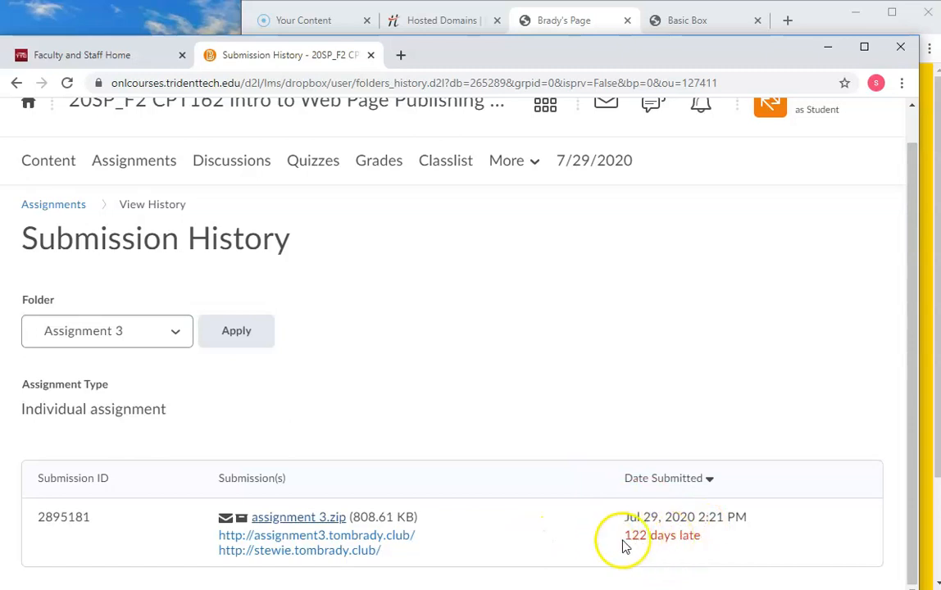
drag(632, 541, 685, 545)
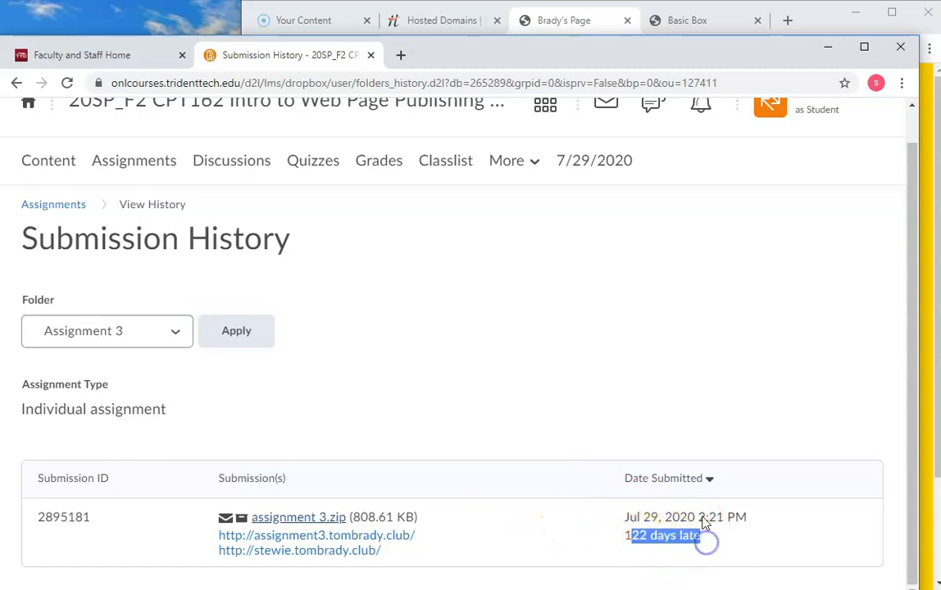
click(680, 376)
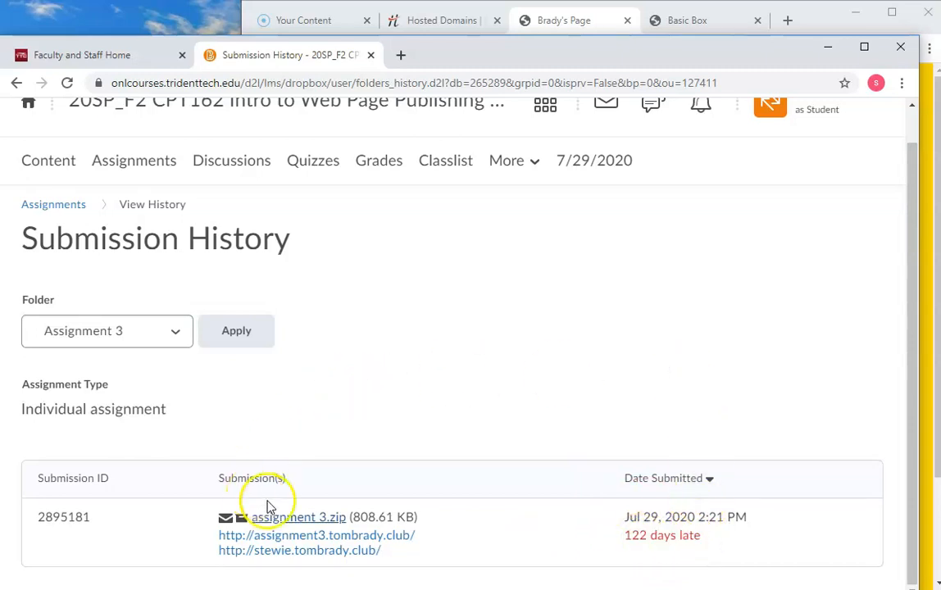